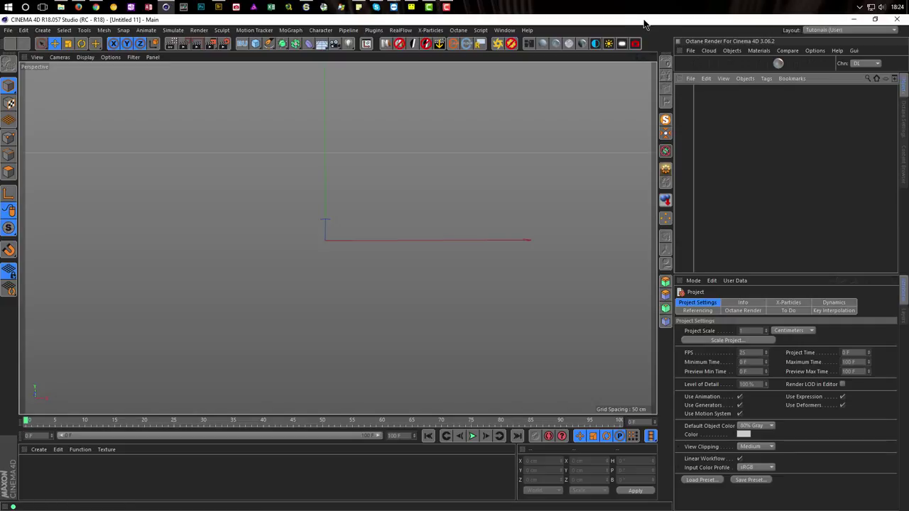
Examine the phone reference image in the Picture Viewer and close the viewer
key(shift+F6)
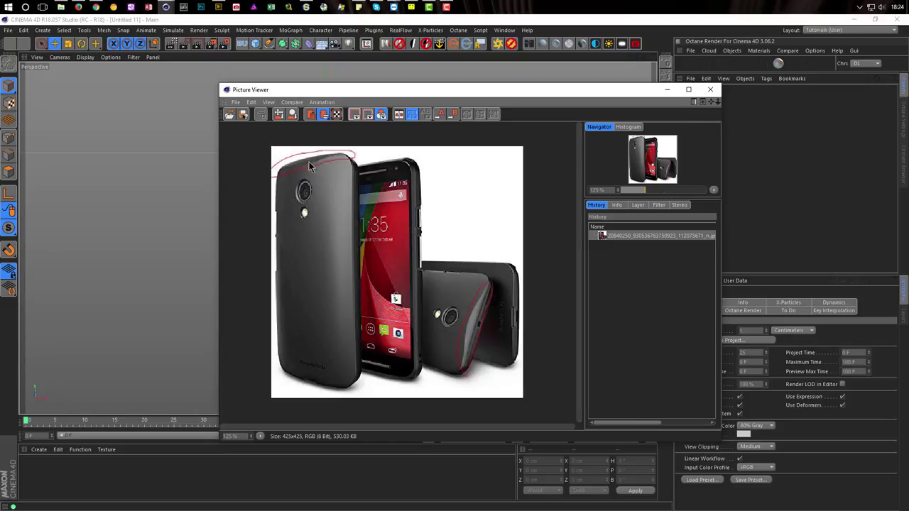
click(712, 90)
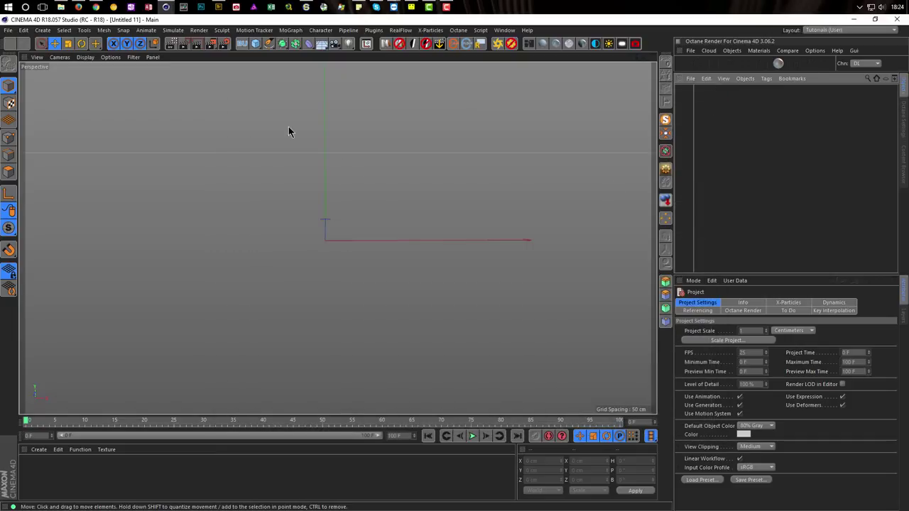
Add a cube and set its size to 10 cm in Z and 110 cm in X
click(257, 43)
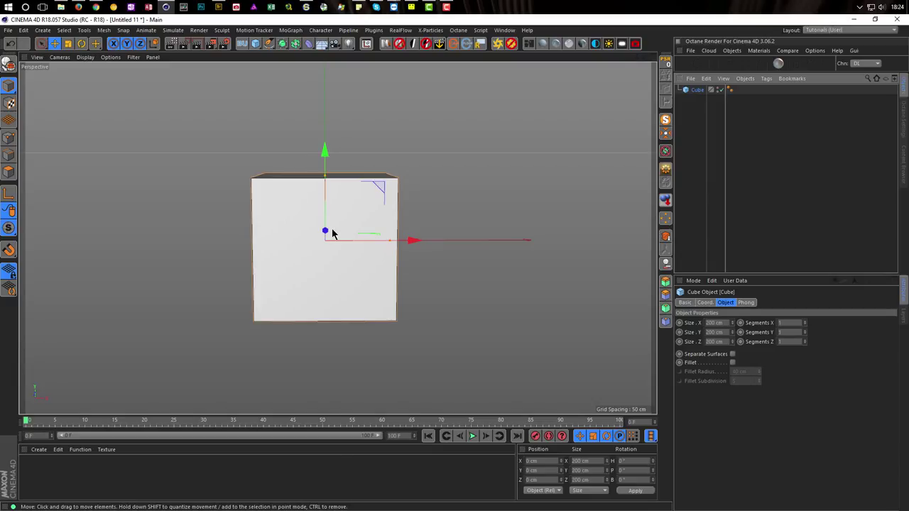
alt+drag(294, 203, 395, 210)
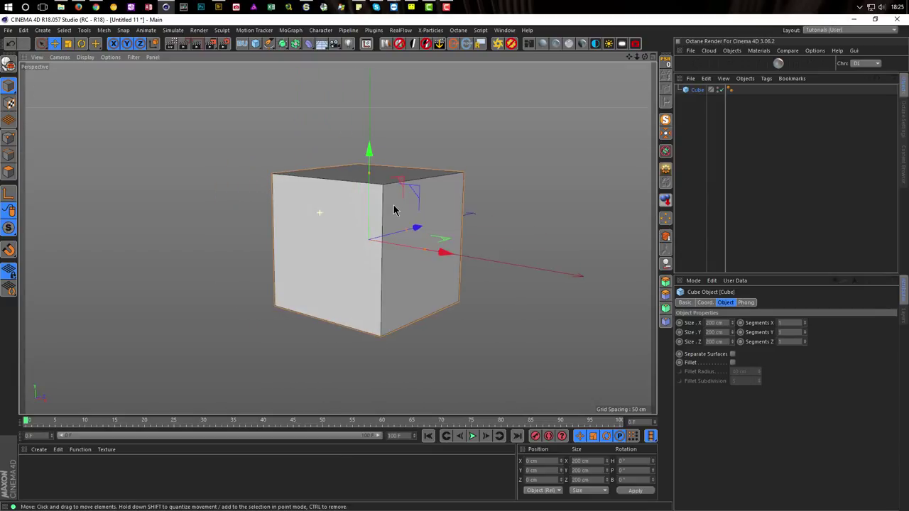
double_click(719, 342)
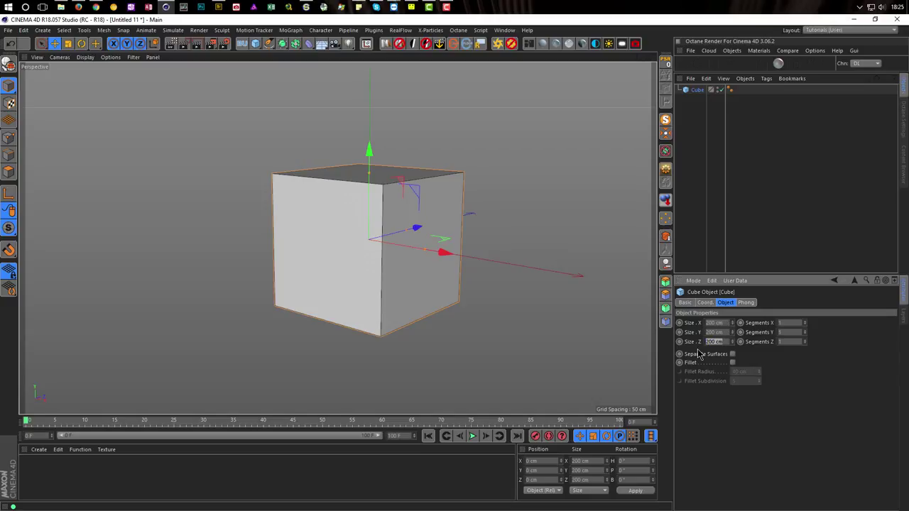
text(10)
key(Return)
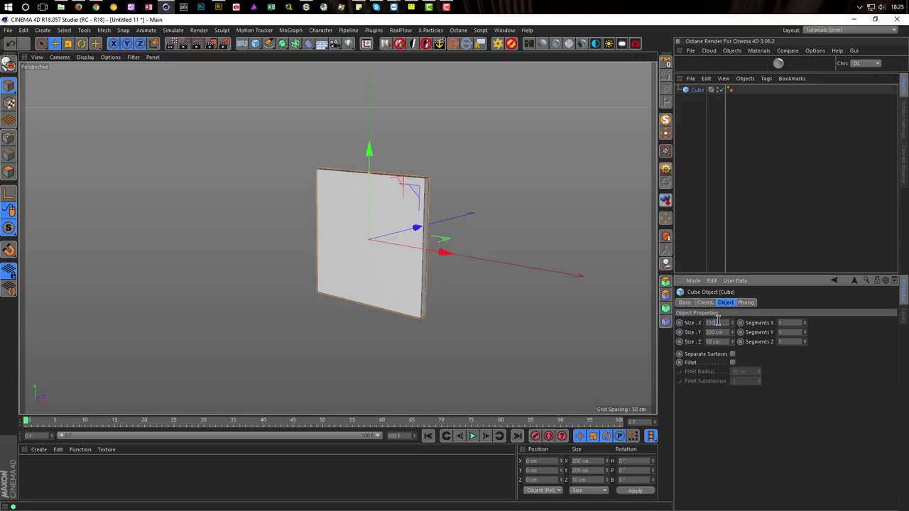
click(719, 321)
text(110)
key(Return)
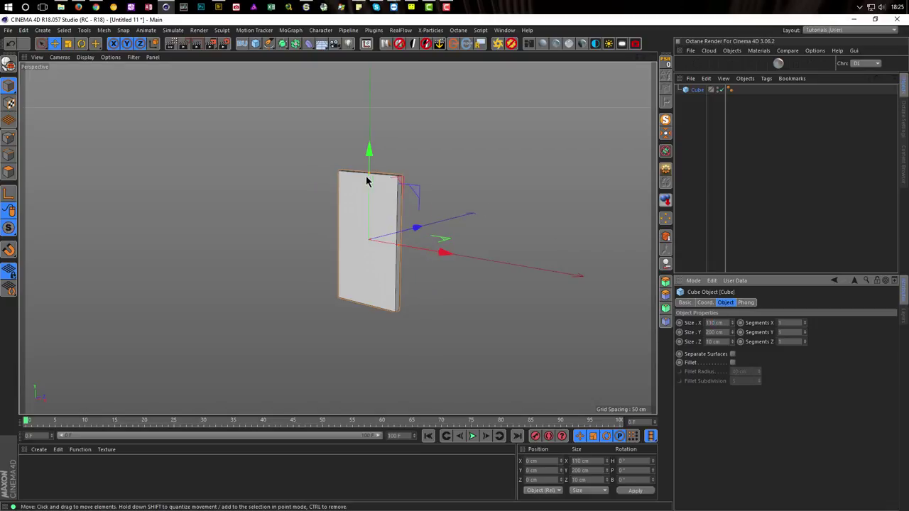
Set the cube's X segments to 3 and convert the cube to a polygon object
alt+drag(368, 181, 373, 199)
click(805, 322)
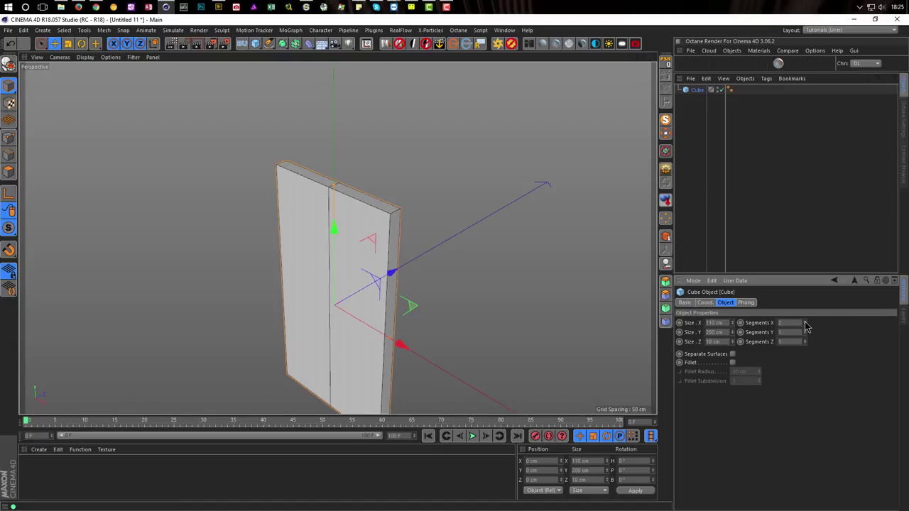
click(805, 321)
alt+drag(365, 218, 362, 221)
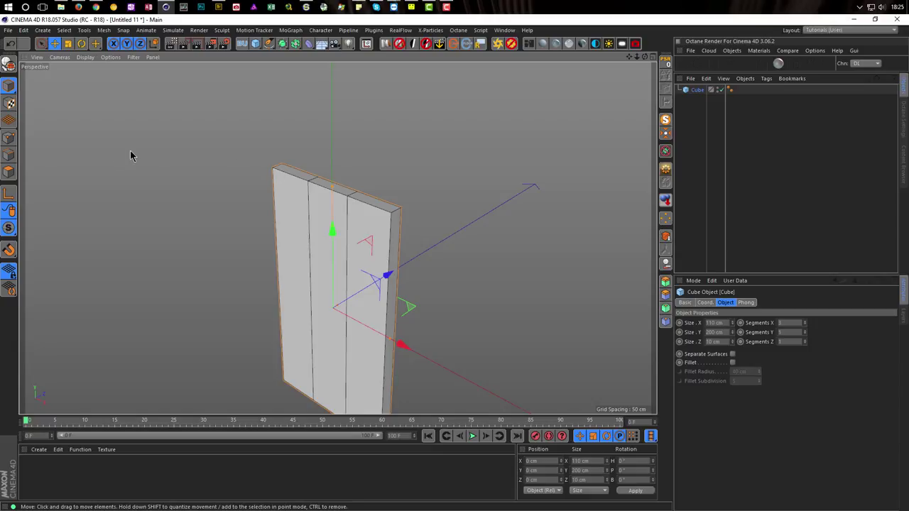
click(699, 92)
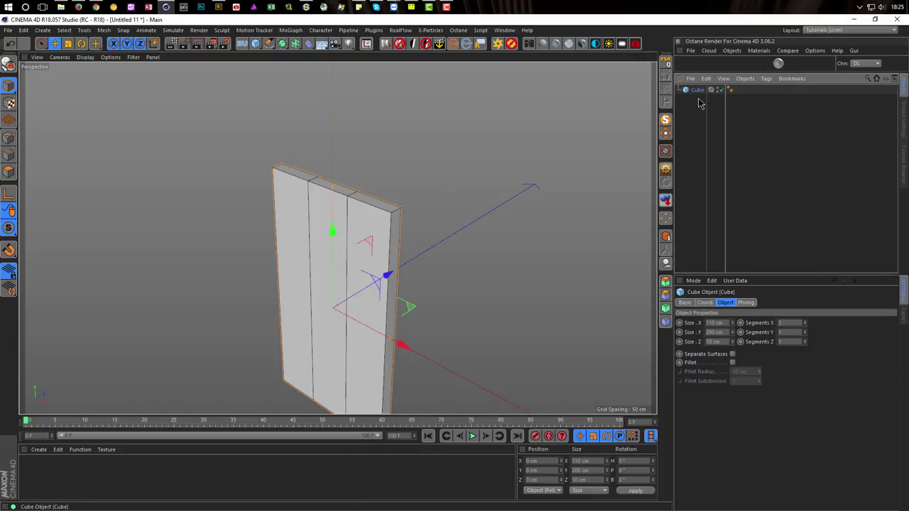
click(667, 172)
click(491, 302)
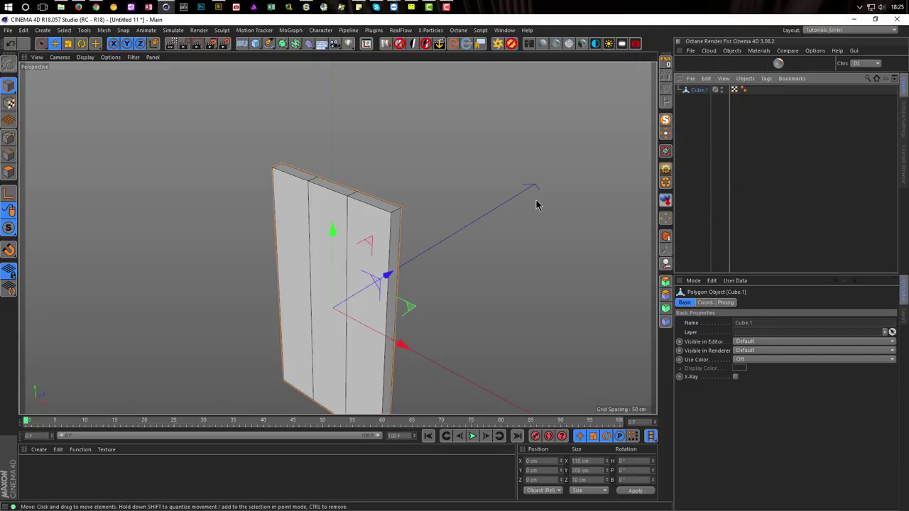
Bevel the slab's four short corner edges with a 12 cm offset and 3 subdivisions
alt+drag(348, 209, 370, 201)
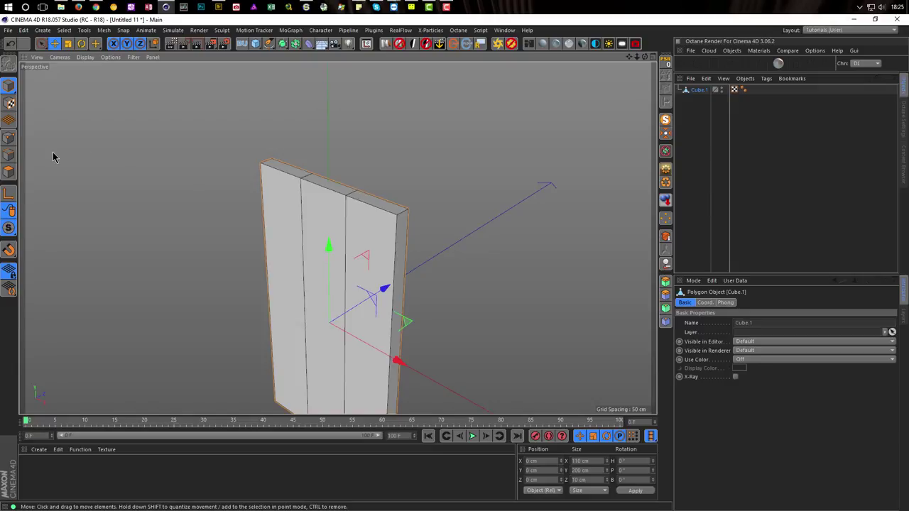
click(10, 155)
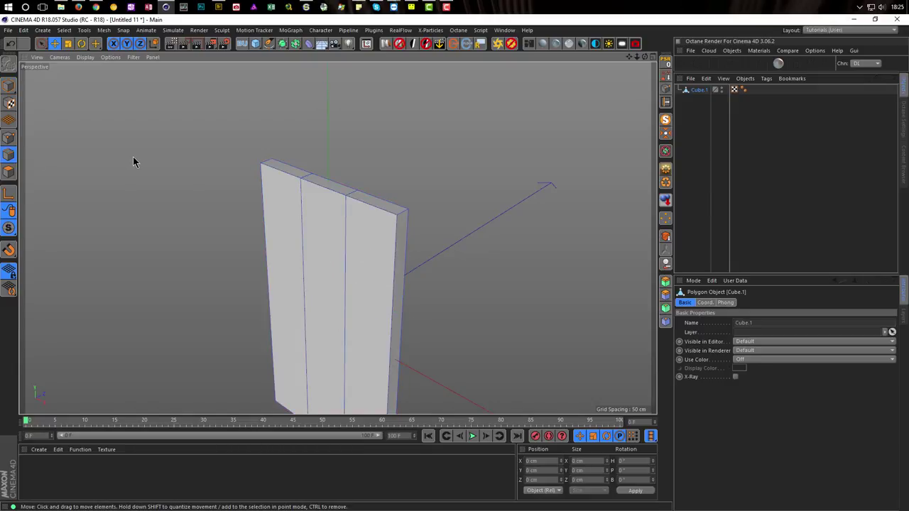
key(u)
key(b)
click(401, 218)
key(9)
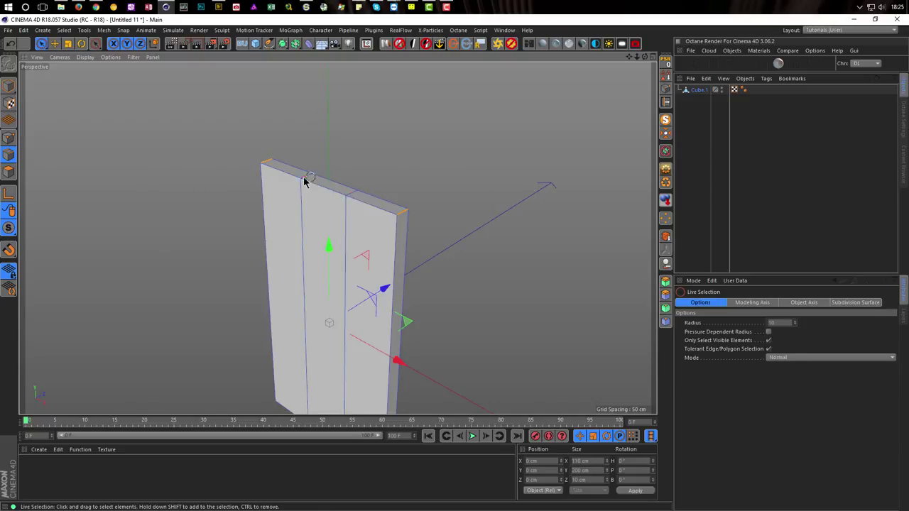
alt+right_drag(328, 226, 192, 259)
alt+middle_drag(330, 283, 334, 252)
alt+drag(334, 248, 374, 287)
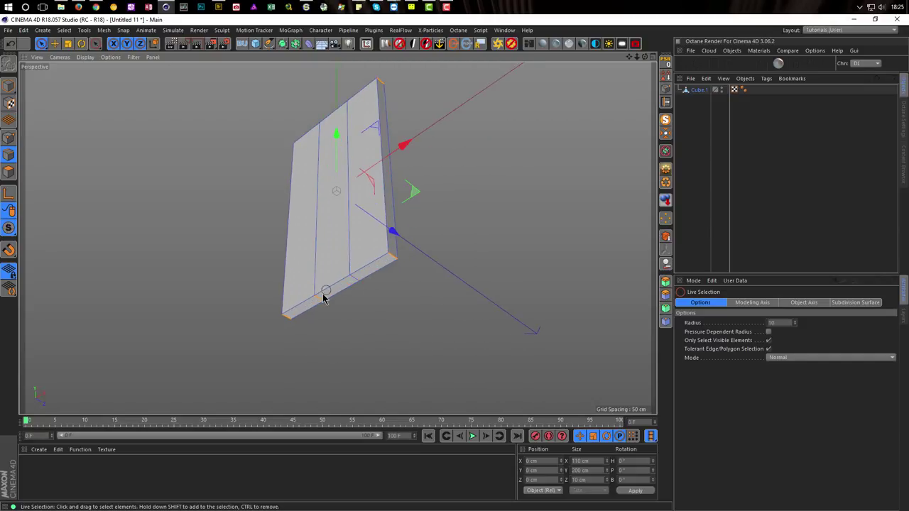
alt+drag(325, 258, 351, 226)
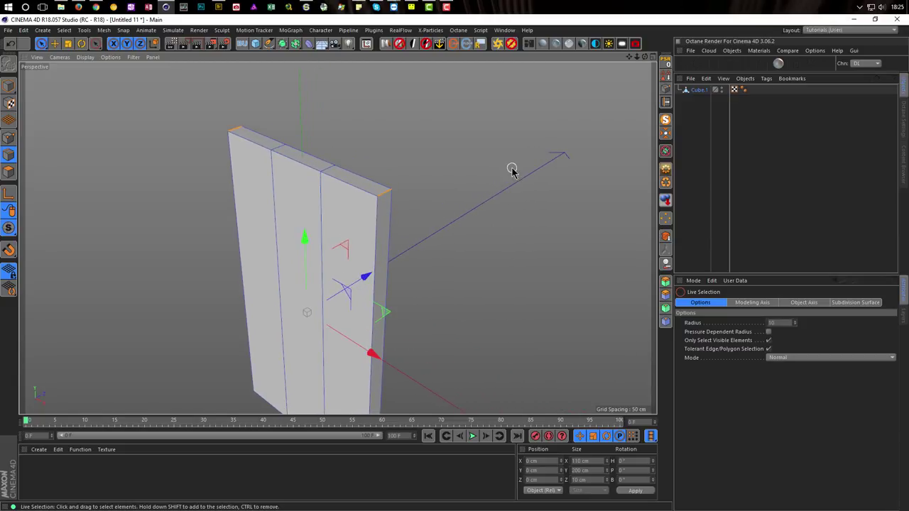
key(m)
key(s)
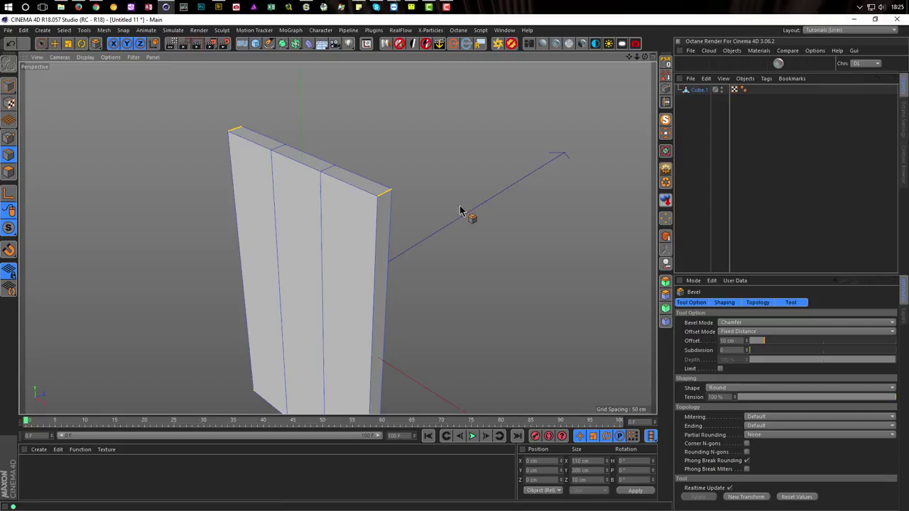
drag(455, 212, 502, 212)
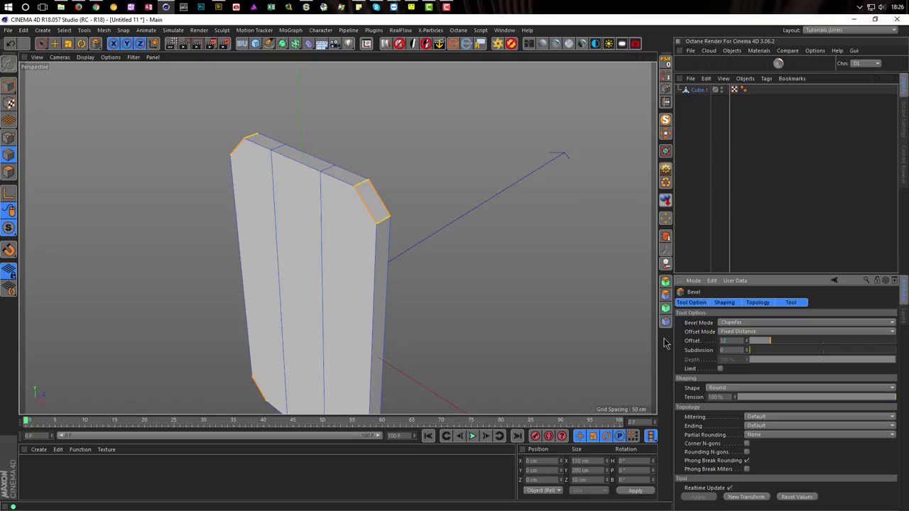
key(Return)
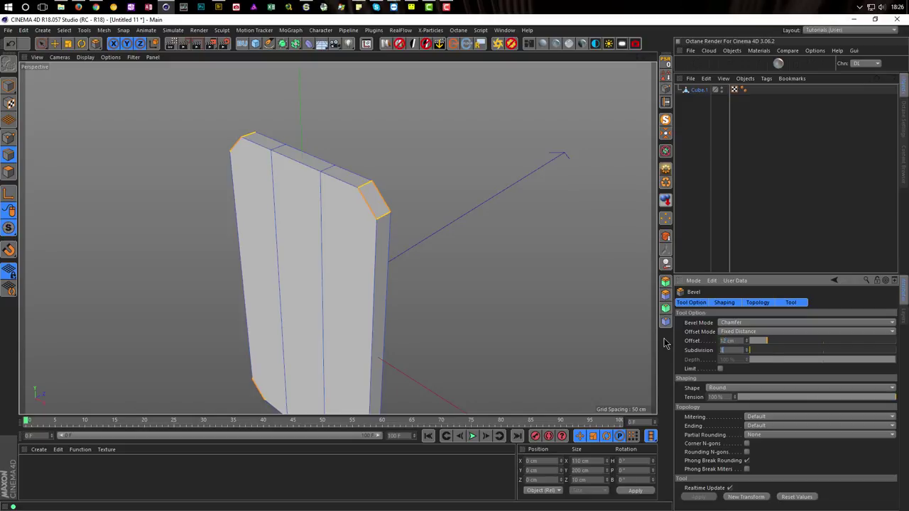
key(Return)
alt+drag(354, 250, 379, 205)
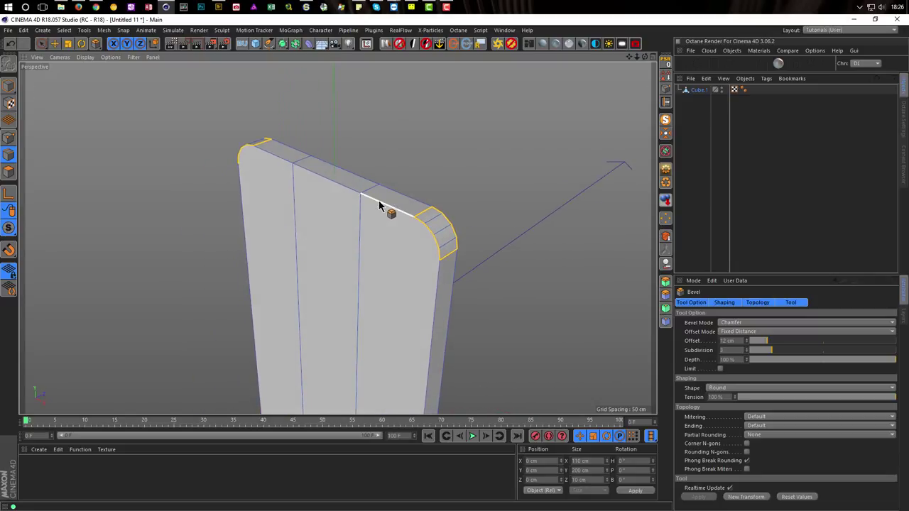
Bevel the middle segment of the slab's front upper edge with a 4 cm offset and 0 subdivisions
click(330, 179)
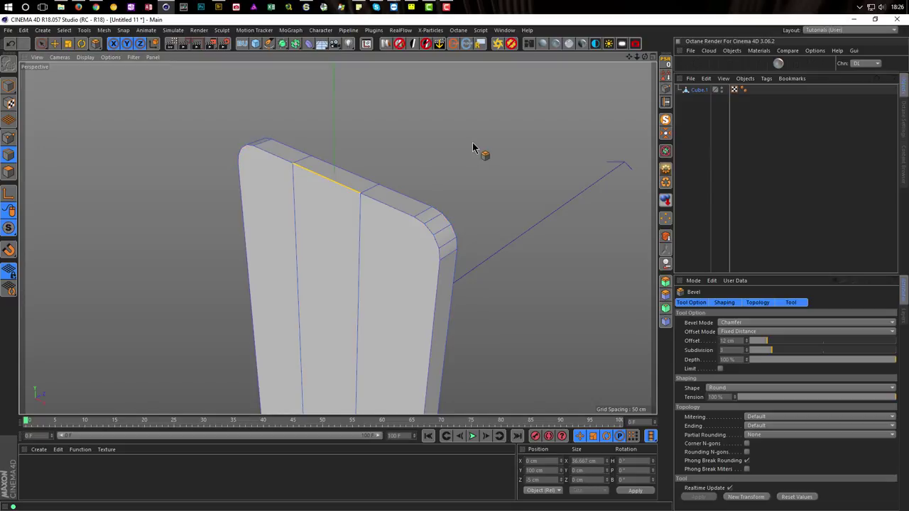
key(m)
key(s)
drag(485, 186, 517, 186)
alt+drag(386, 203, 400, 235)
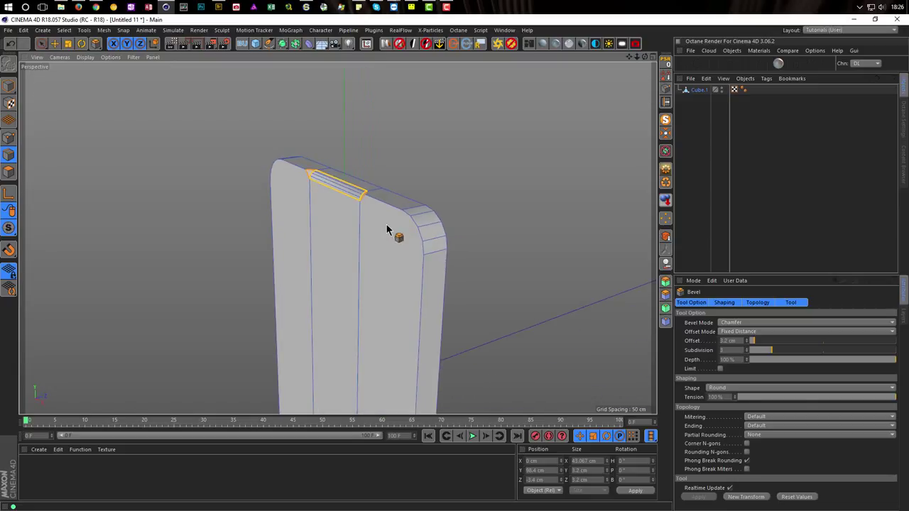
click(731, 341)
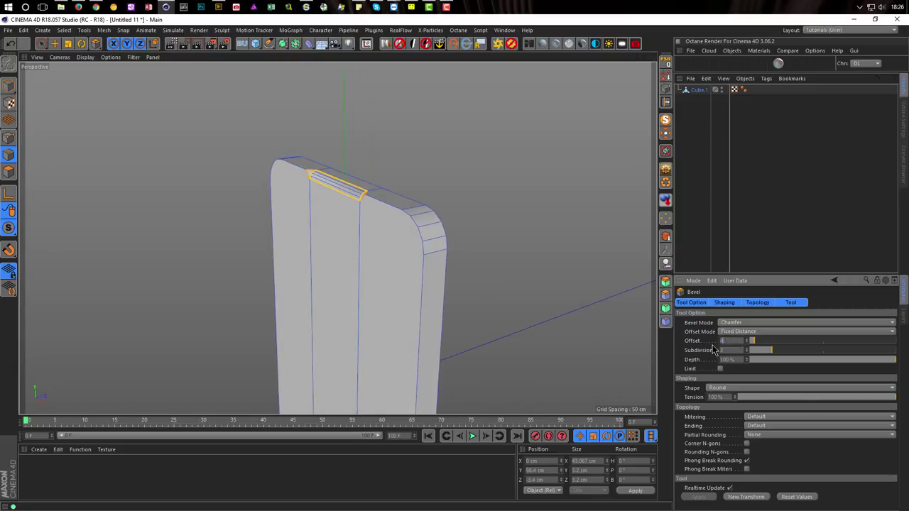
text(4)
key(Return)
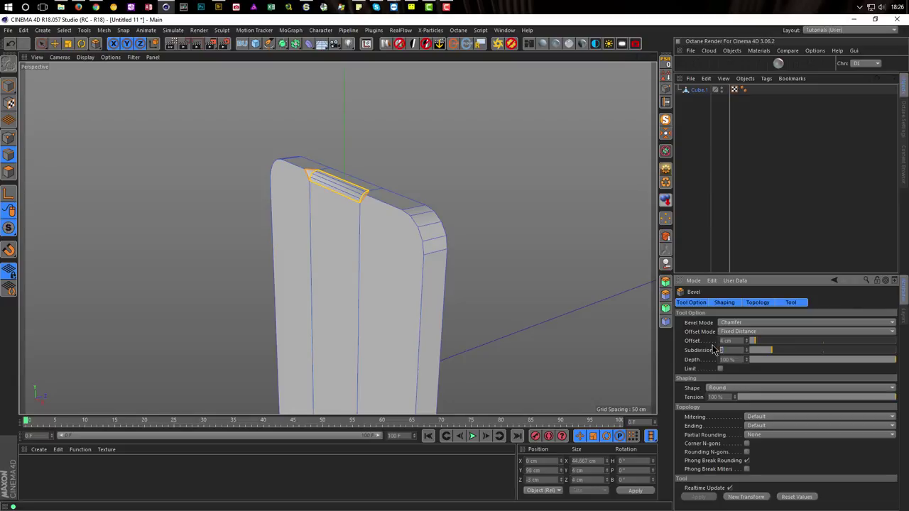
text(0)
key(Return)
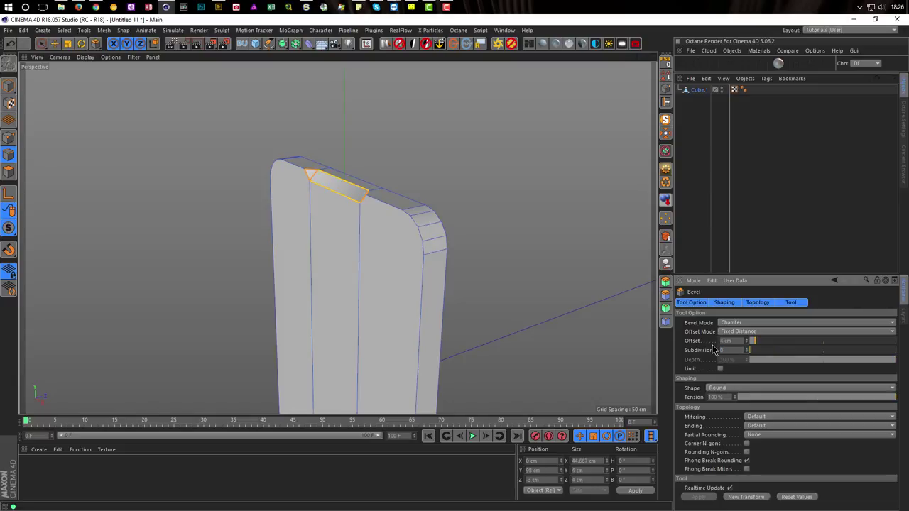
Scale the two outer end points of the upper bevel outward along X to about 76 cm apart, and deselect them
alt+drag(424, 220, 313, 213)
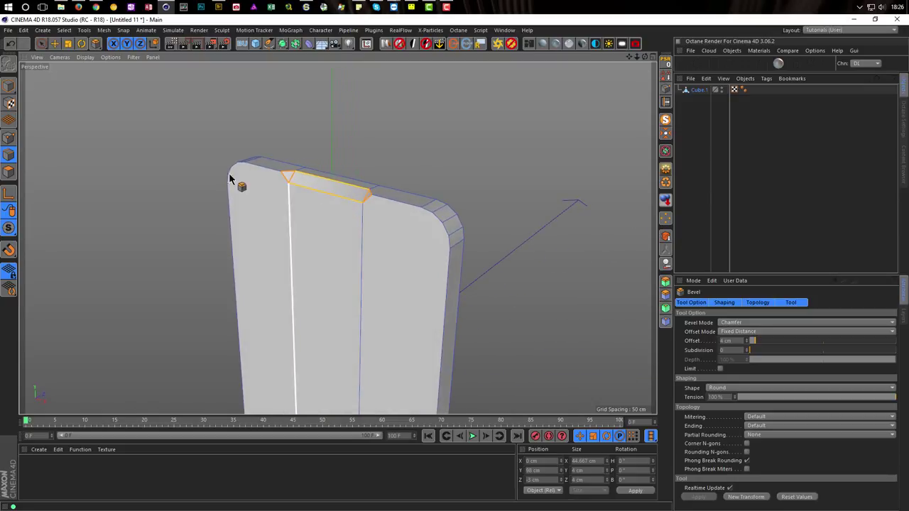
click(10, 140)
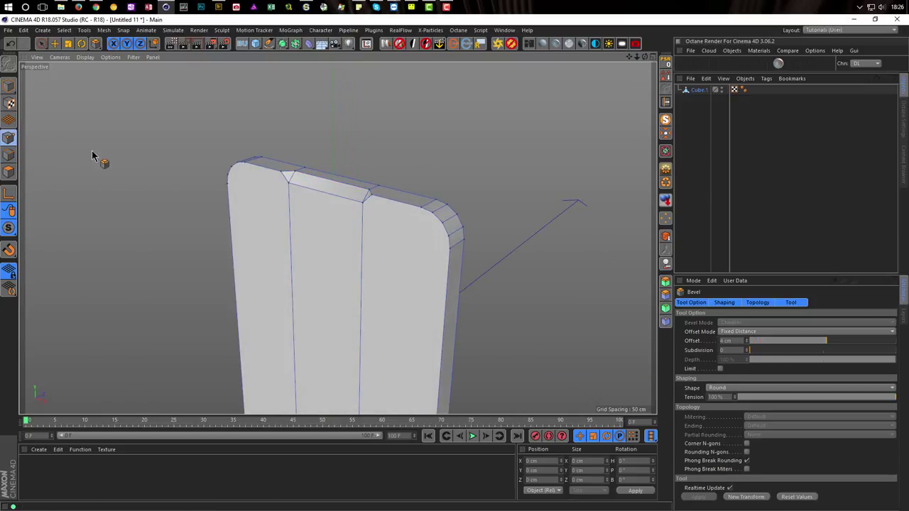
key(space)
click(279, 173)
shift+click(361, 192)
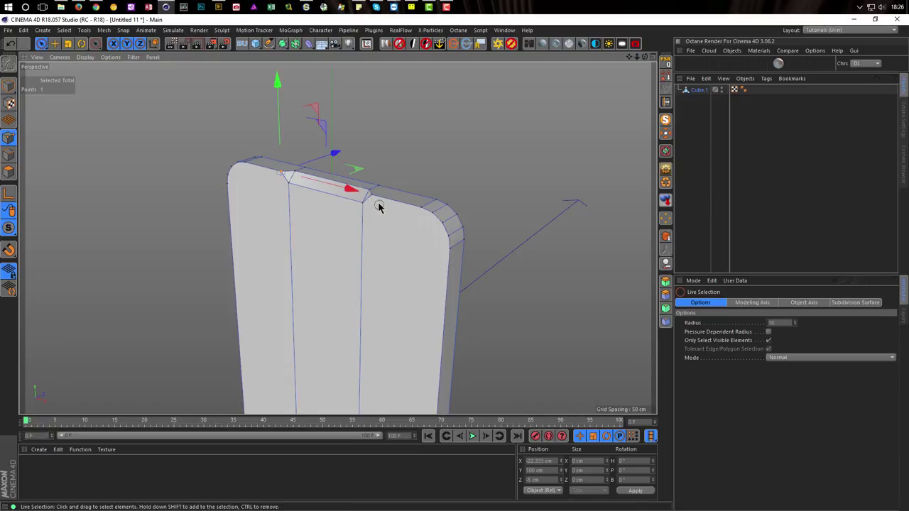
click(374, 200)
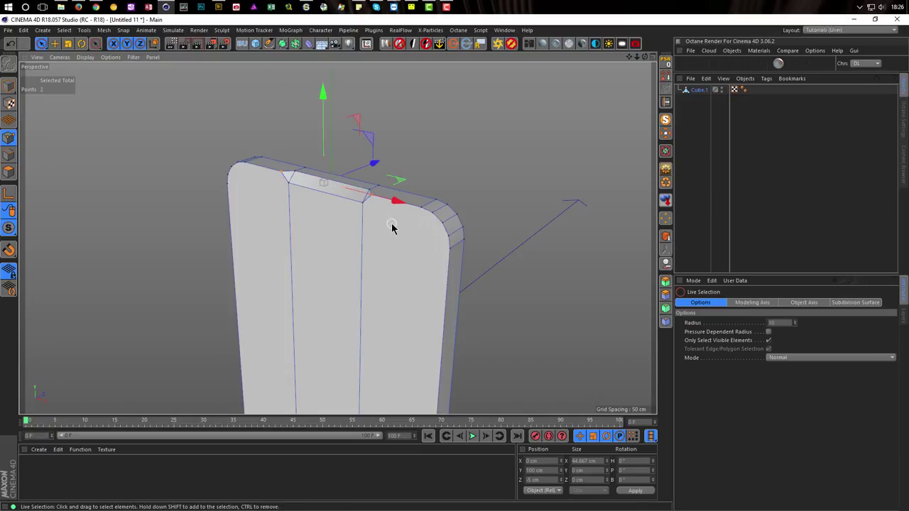
key(t)
mouse_move(400, 204)
mouse_down()
mouse_move(461, 221)
mouse_move(409, 202)
mouse_up()
alt+right_drag(409, 203, 454, 215)
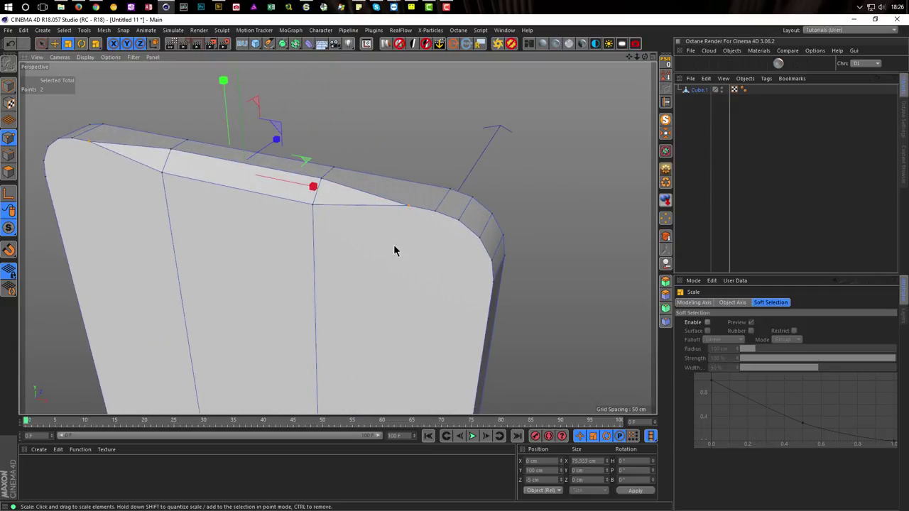
mouse_move(392, 245)
alt+mouse_down()
mouse_move(412, 235)
mouse_move(434, 246)
mouse_move(384, 236)
alt+mouse_up()
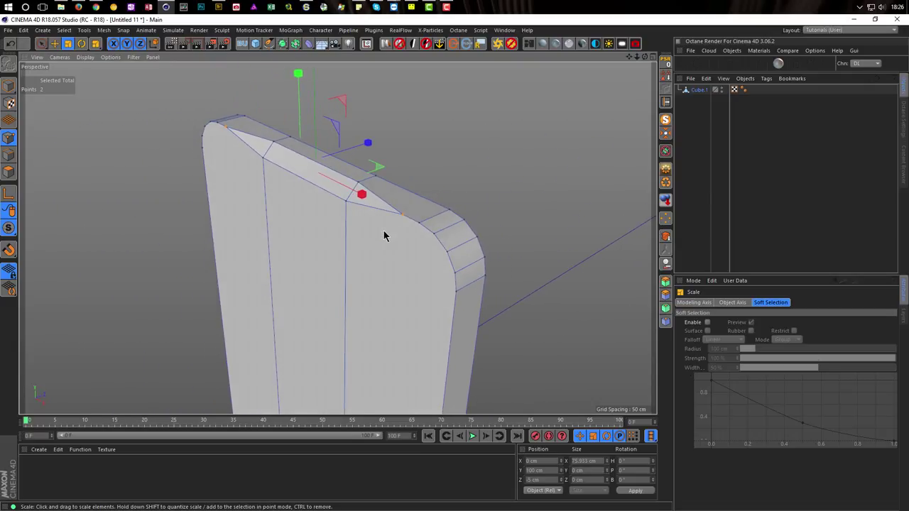
click(170, 188)
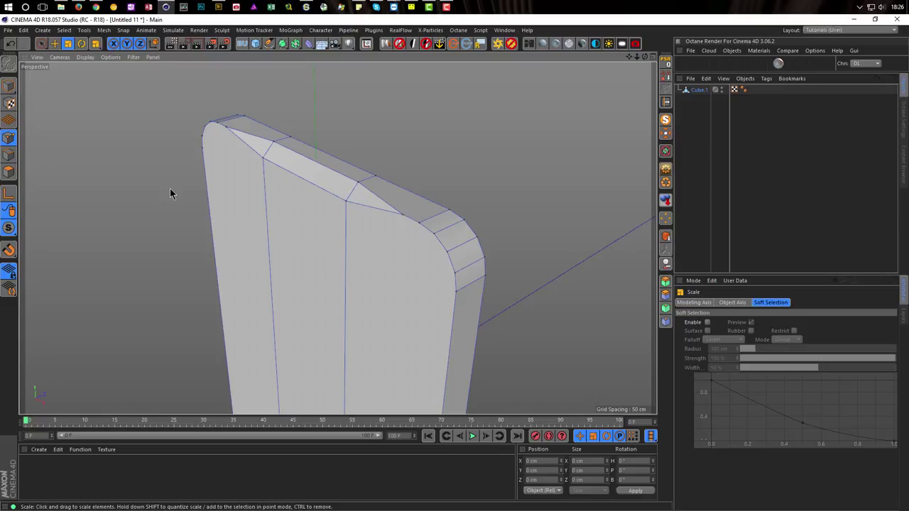
Return to Model mode and place the phone body inside a Subdivision Surface
click(9, 85)
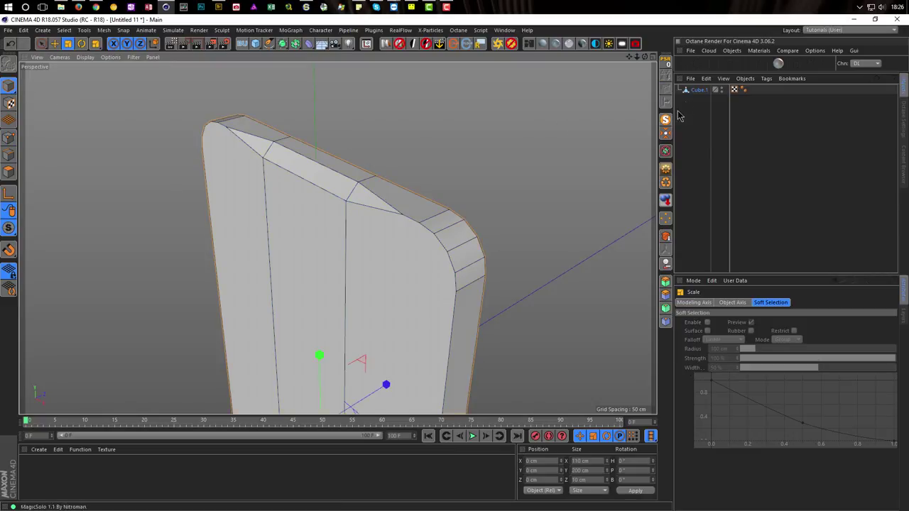
click(697, 91)
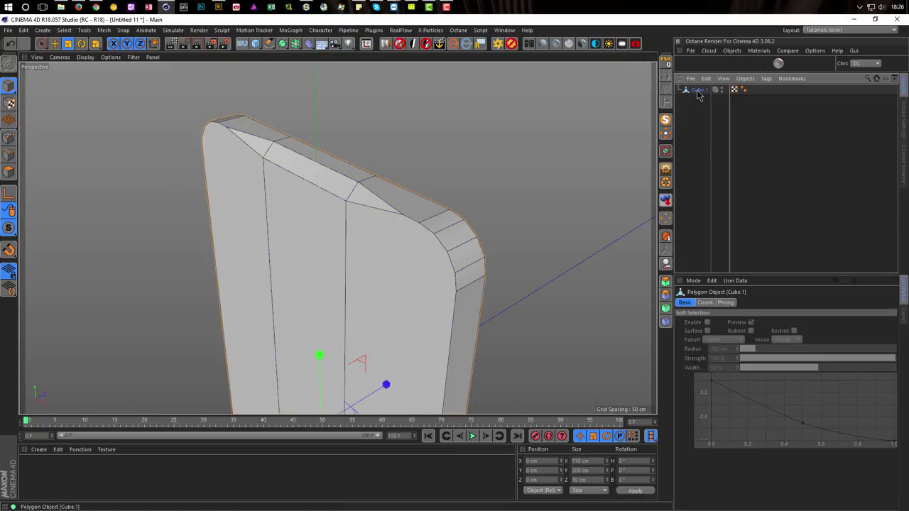
alt+click(282, 44)
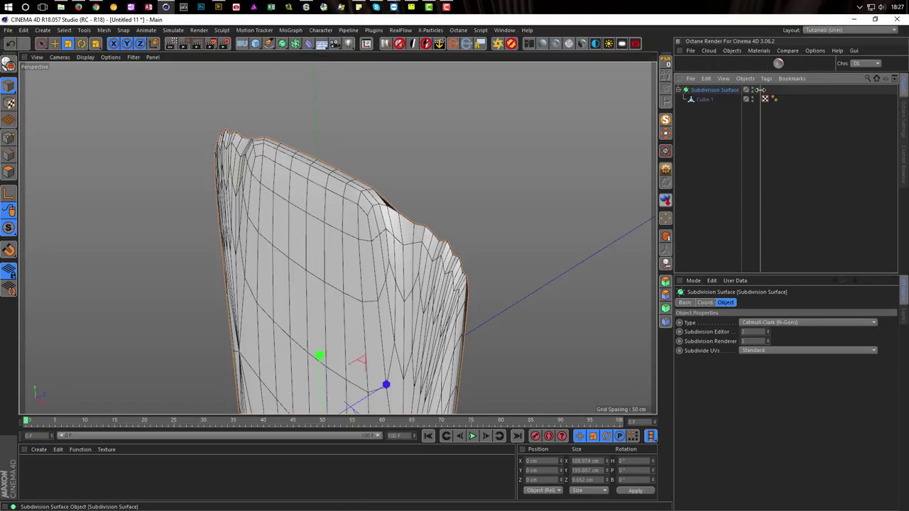
Disable the Subdivision Surface and add a Bevel deformer under Cube.1 with its bevel mode set to Solid
key(q)
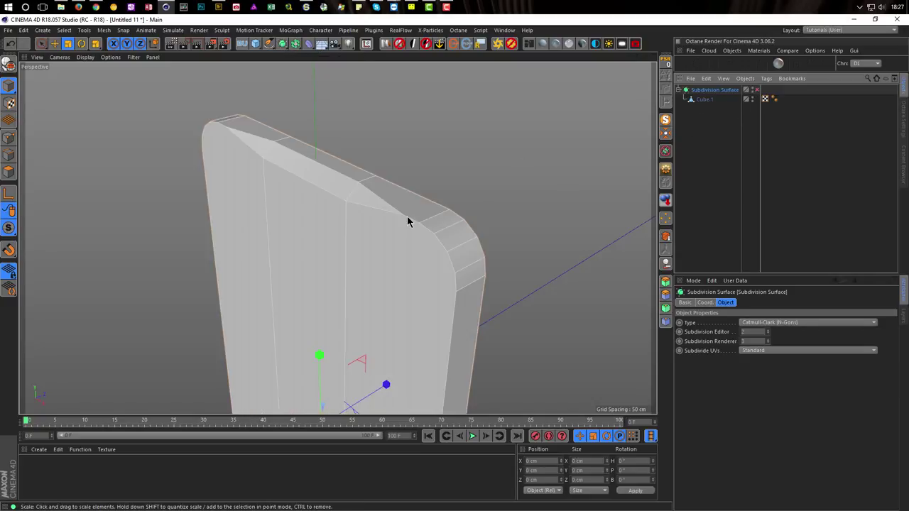
click(707, 100)
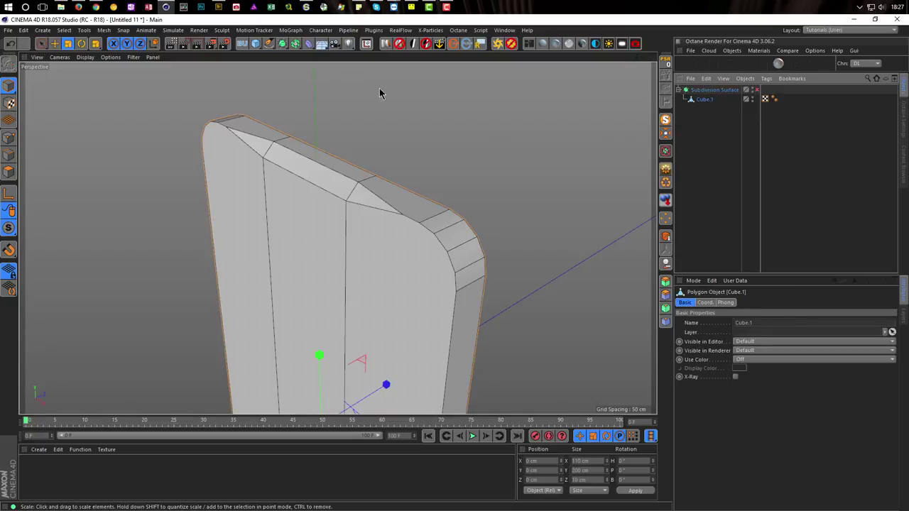
click(308, 48)
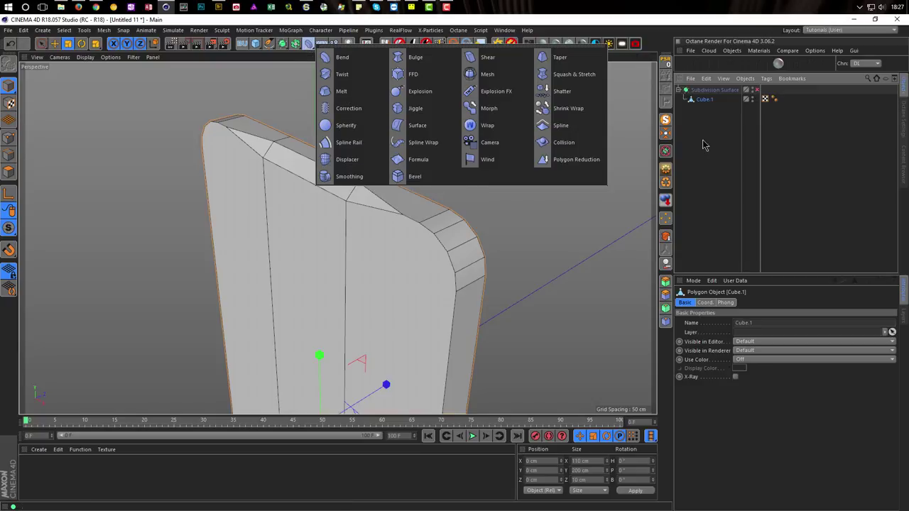
click(409, 180)
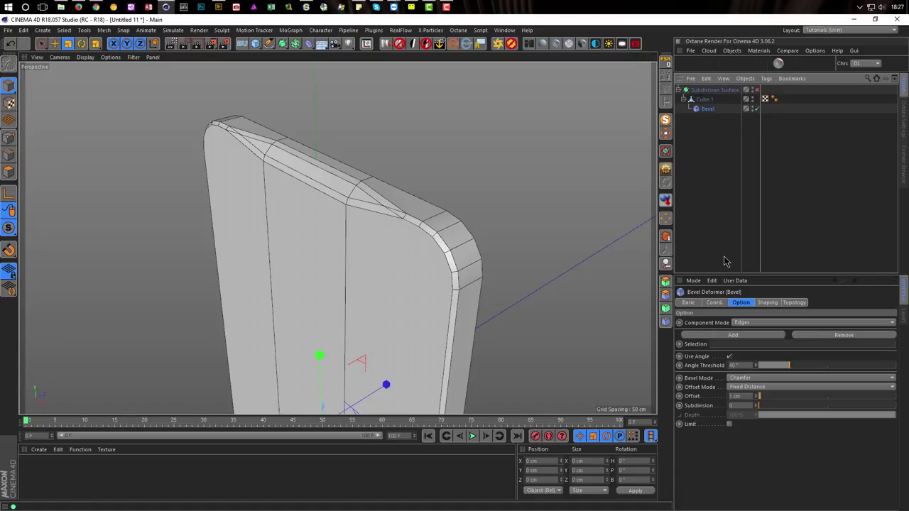
click(744, 380)
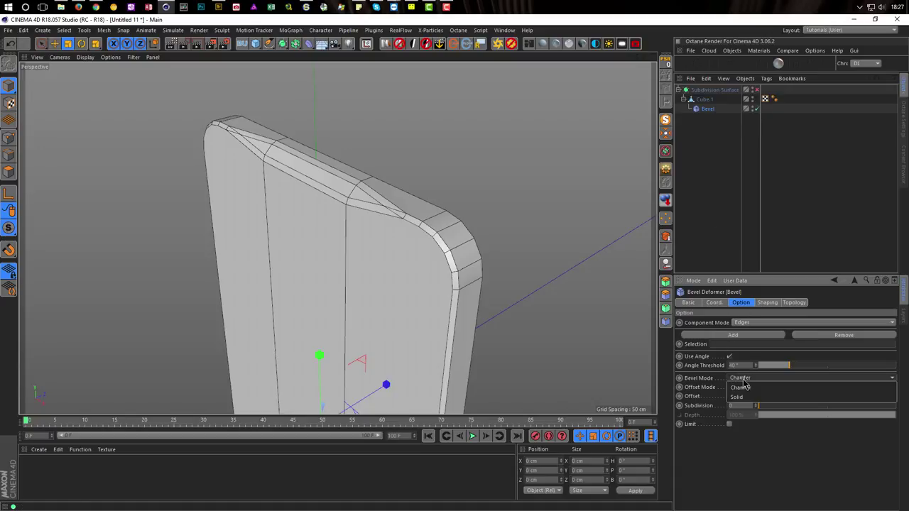
click(744, 398)
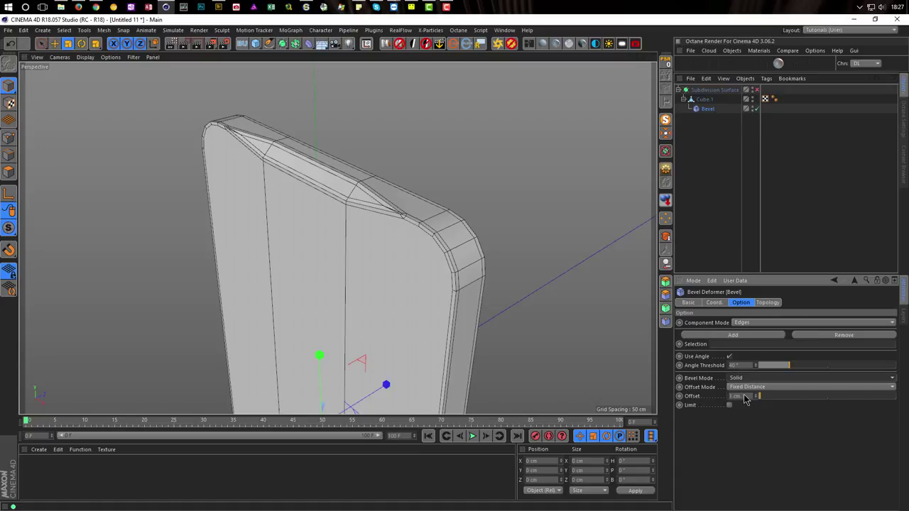
Try Uniform mitering on the Bevel deformer, restore Default mitering and return to the bevel options
click(774, 303)
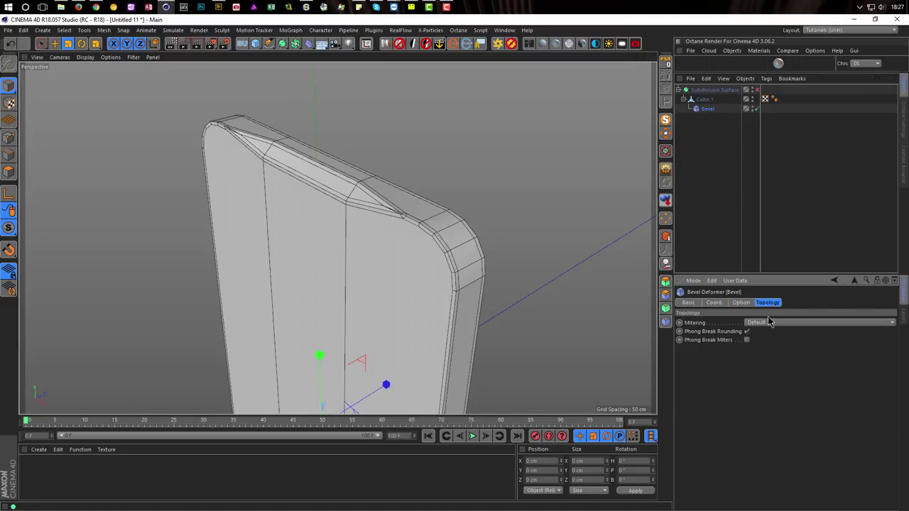
click(767, 323)
click(760, 344)
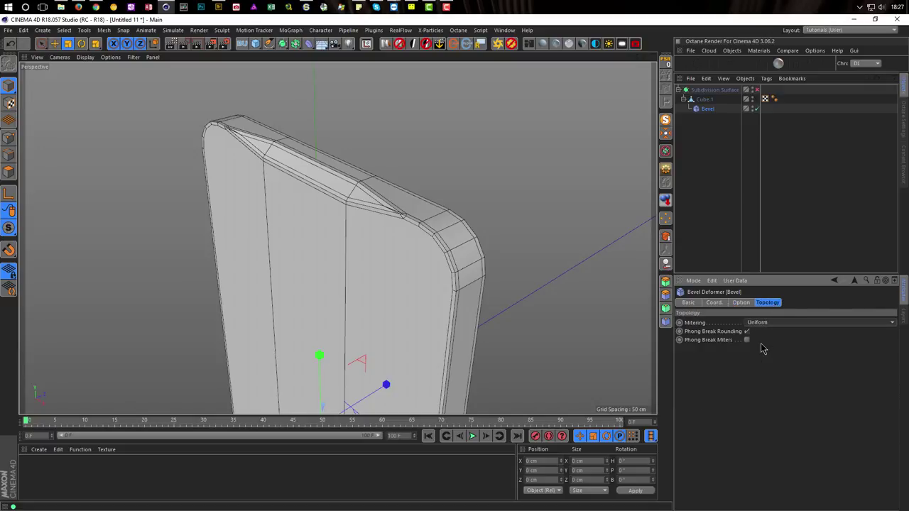
click(765, 324)
click(768, 330)
click(722, 304)
click(742, 303)
Examine the beveled upper edge and corners up close, checking the smoothed shape and a render with the Subdivision Surface temporarily enabled
alt+right_drag(398, 204, 523, 231)
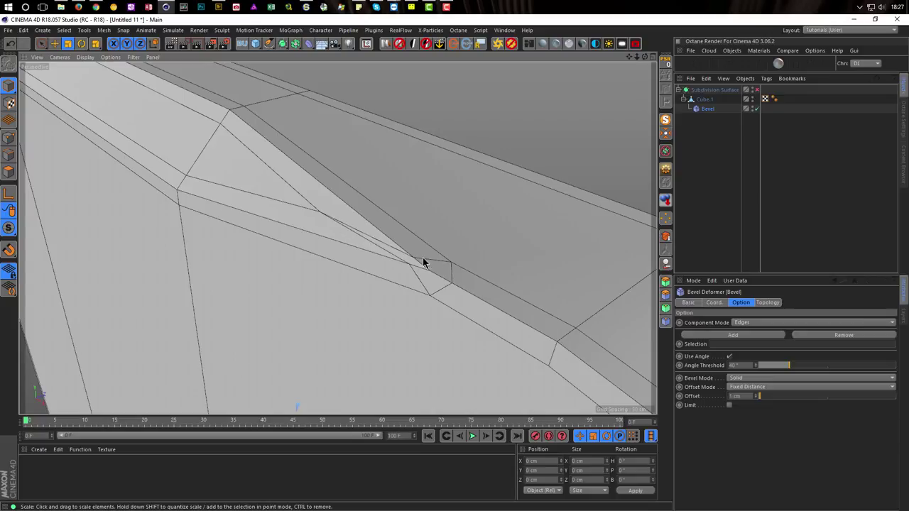
alt+right_drag(430, 276, 319, 297)
alt+middle_drag(379, 294, 372, 245)
alt+right_drag(372, 245, 328, 262)
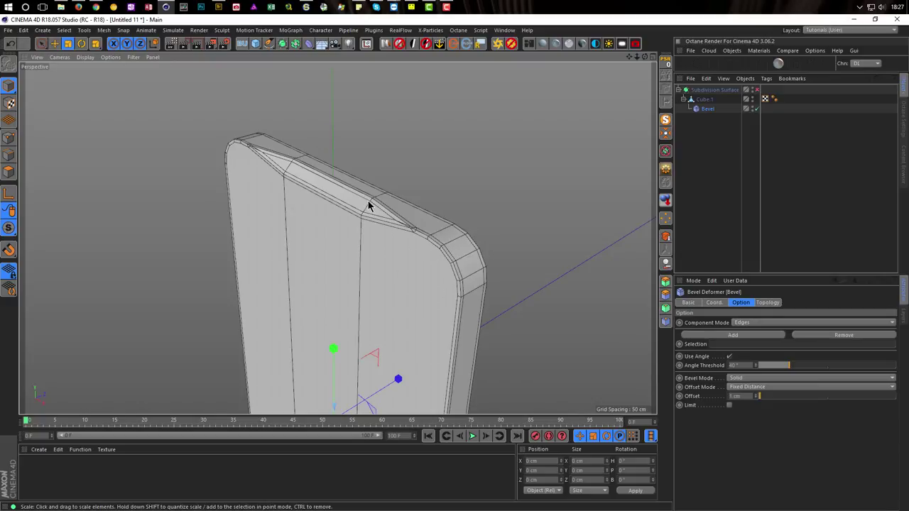
scroll(367, 205, up, 3)
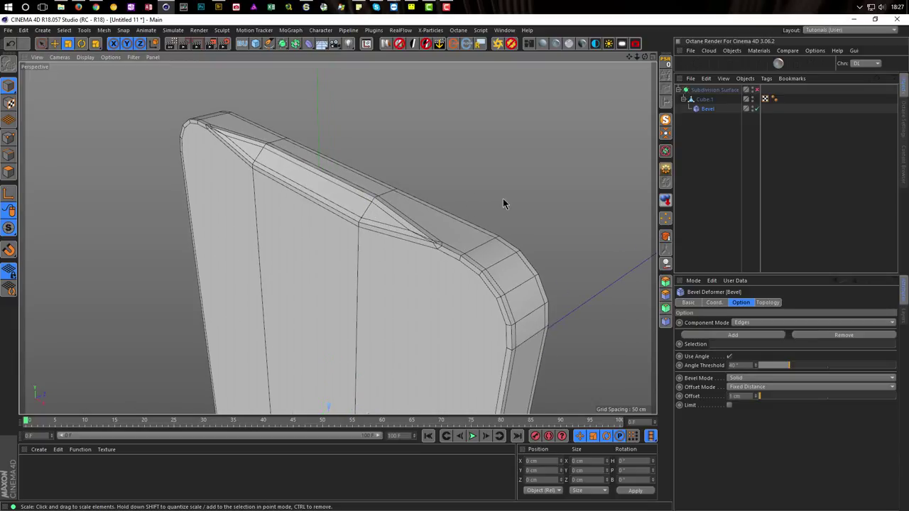
click(756, 90)
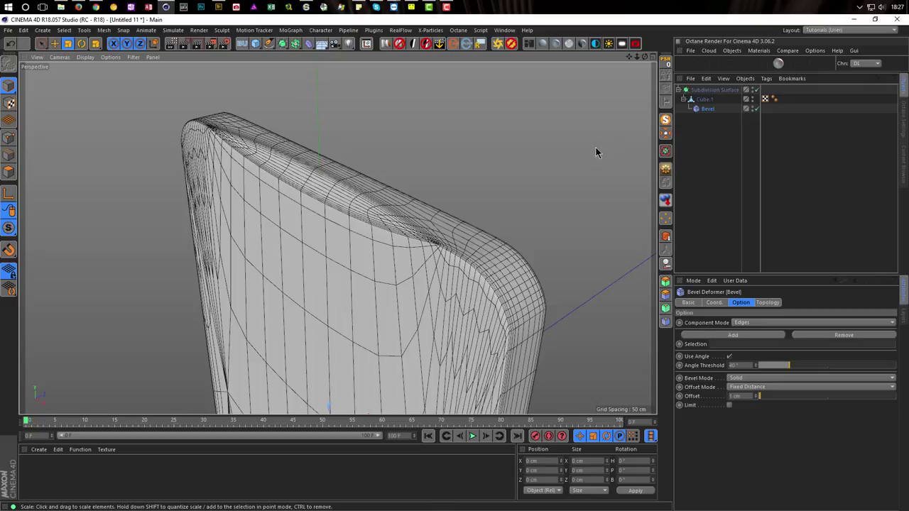
key(ctrl+r)
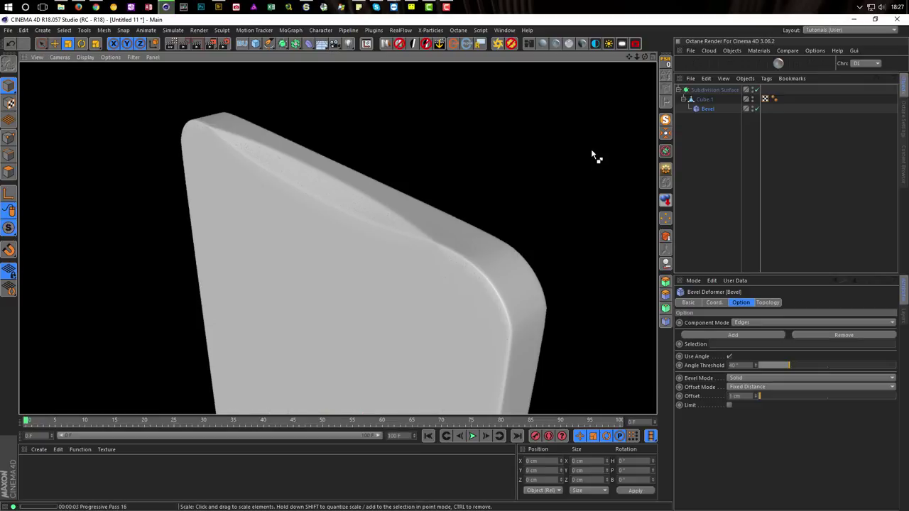
mouse_move(375, 220)
alt+mouse_down()
mouse_move(454, 266)
mouse_move(429, 258)
mouse_move(452, 256)
mouse_move(396, 206)
alt+mouse_up()
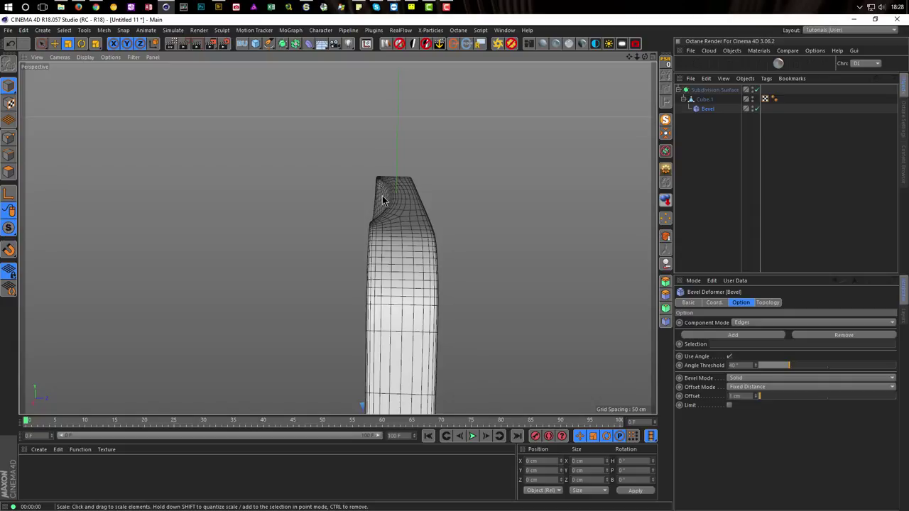
alt+drag(384, 201, 376, 224)
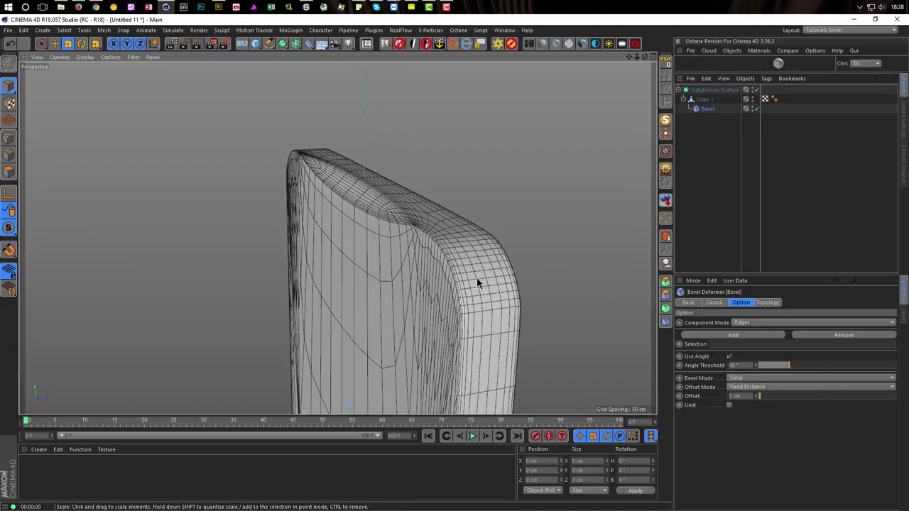
click(756, 90)
Bake the phone body with its Bevel deformer into a new polygon object using Current State to Object
alt+drag(426, 206, 343, 207)
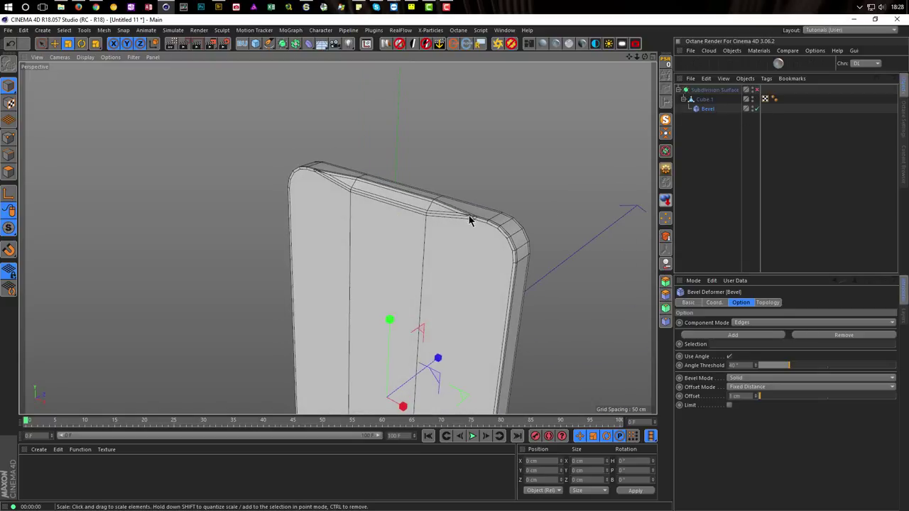
click(705, 99)
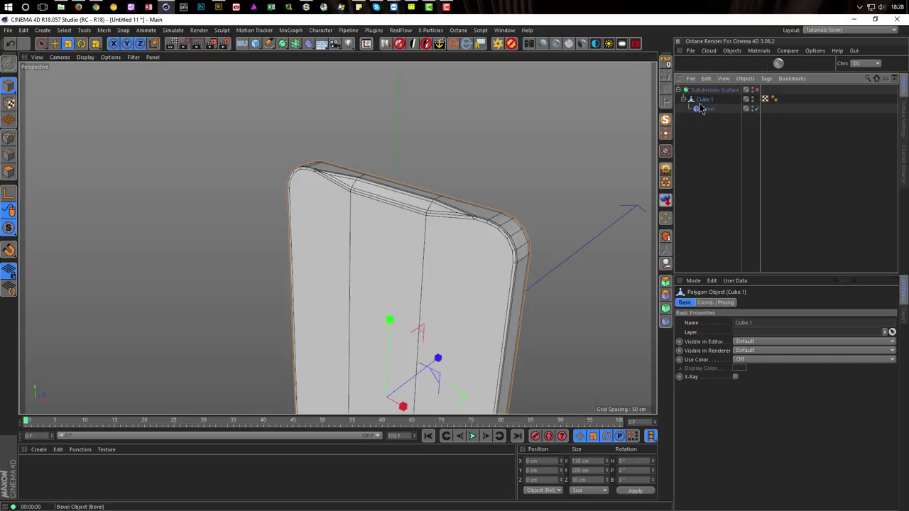
click(665, 238)
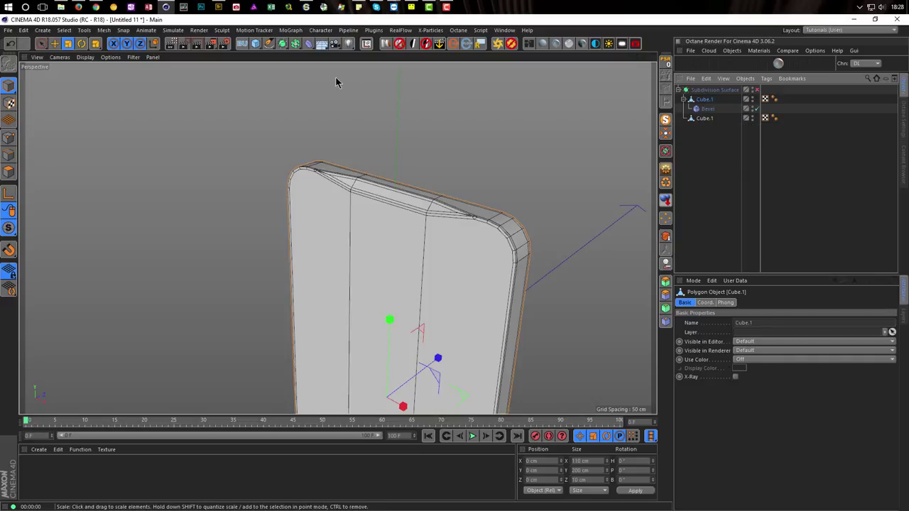
Create a hidden null named Backup, move the original Cube.1 with its Bevel deformer into it and collapse it
click(242, 44)
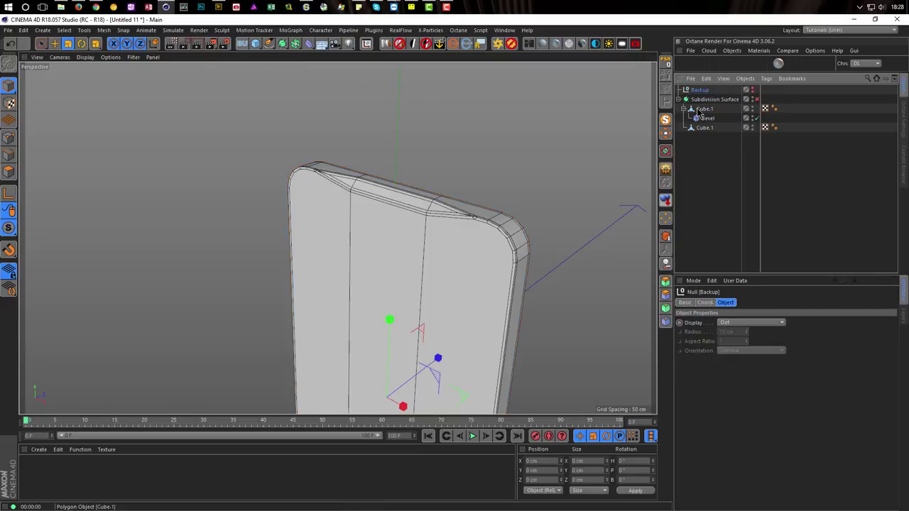
drag(701, 112, 702, 91)
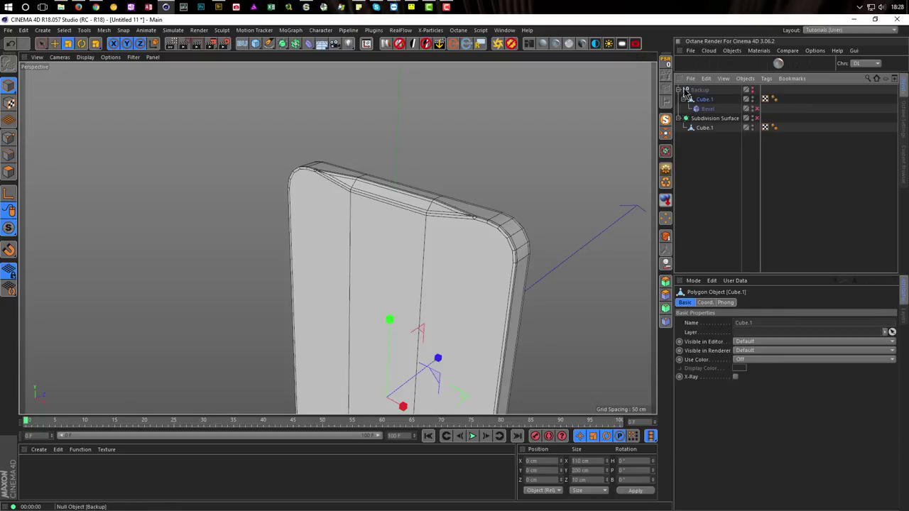
click(679, 90)
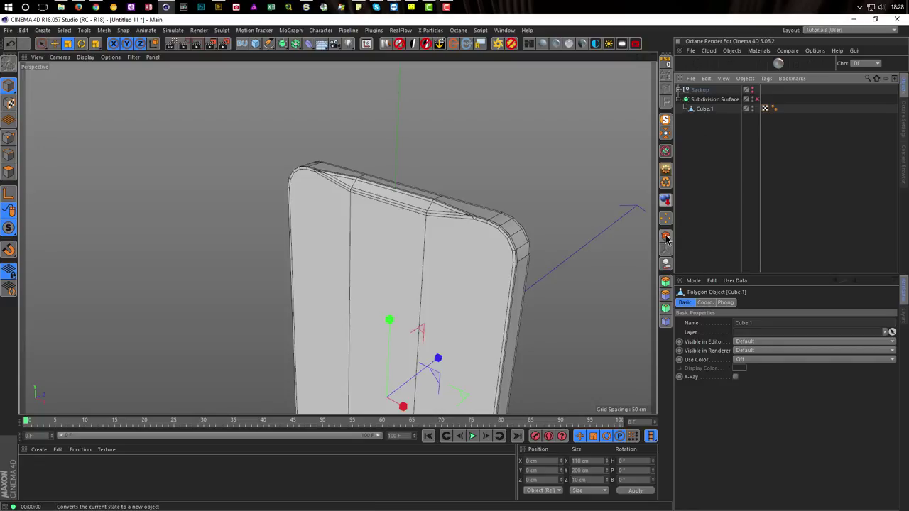
Ring-select the upper middle edges of the baked Cube.1 and connect them with Connect Points/Edges to add a vertical center cut
right_click(706, 111)
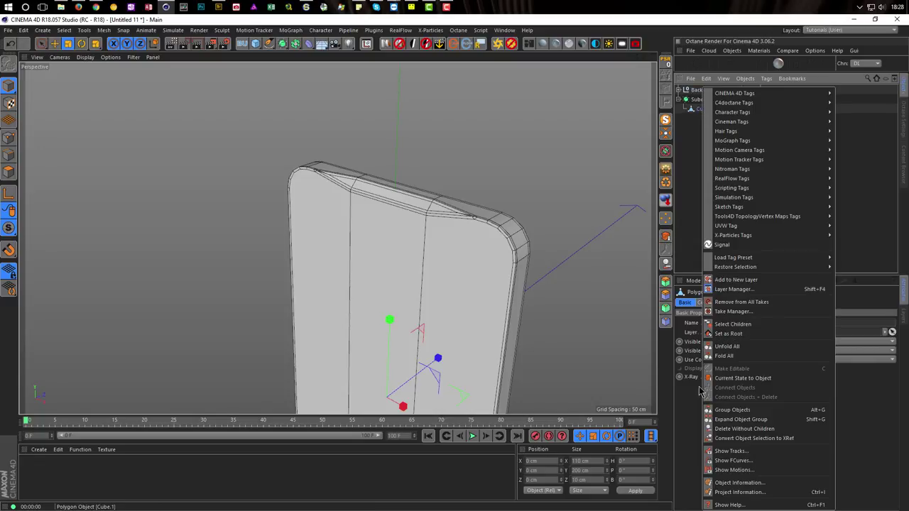
click(686, 192)
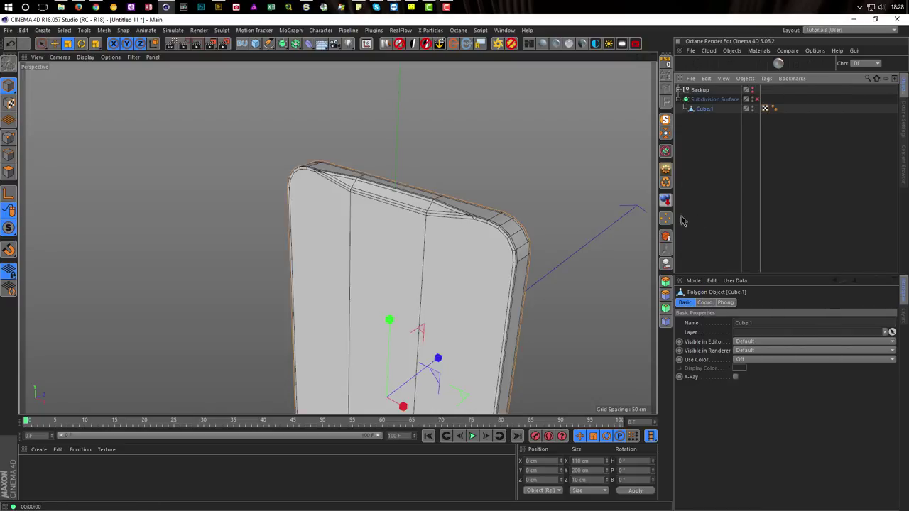
alt+drag(476, 226, 432, 204)
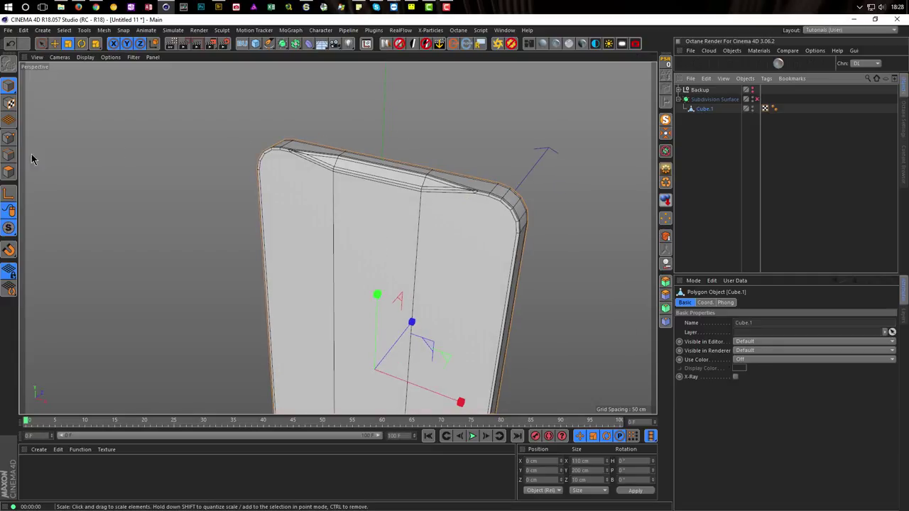
click(9, 155)
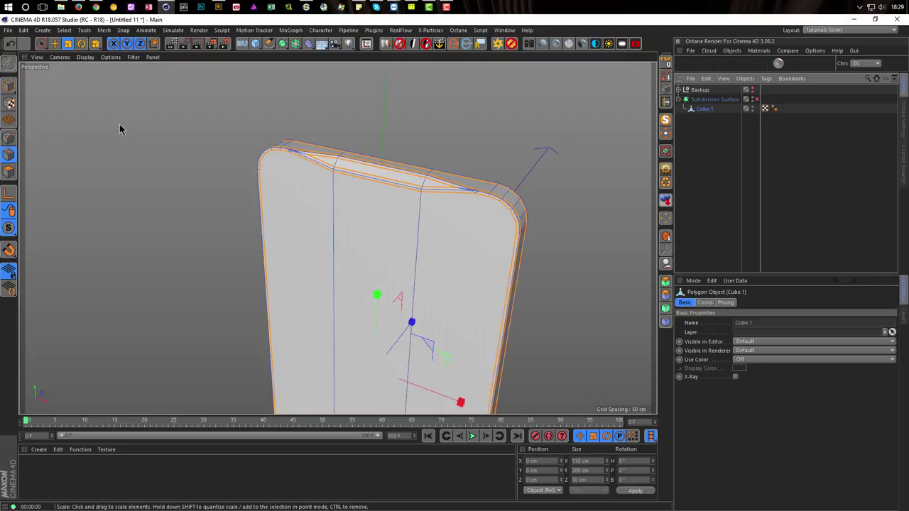
key(u)
key(b)
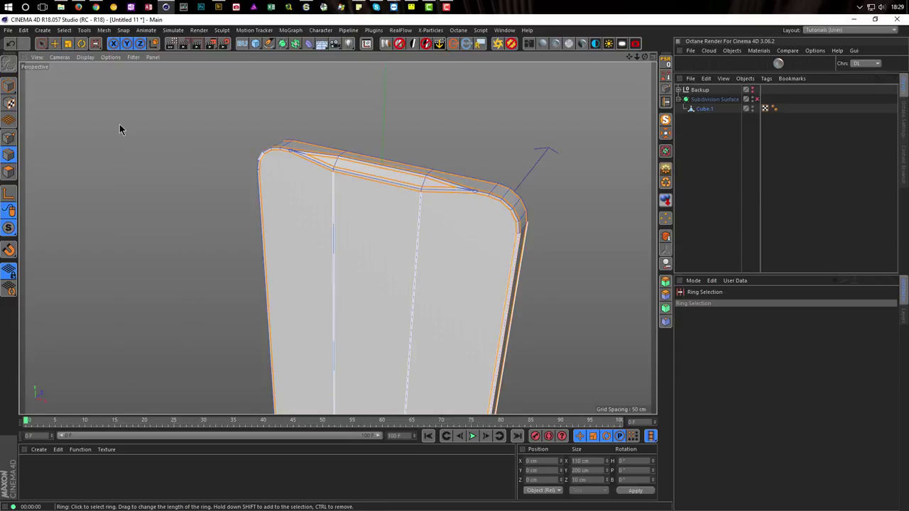
click(367, 178)
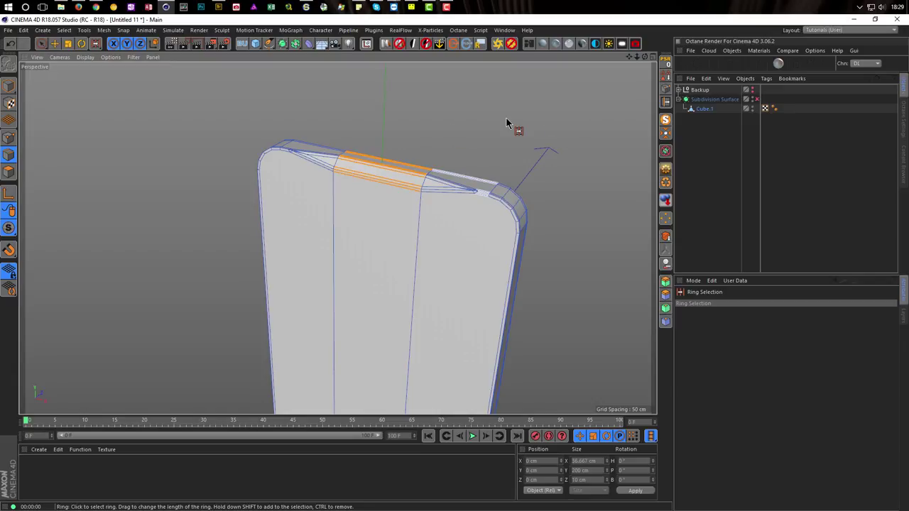
right_click(565, 125)
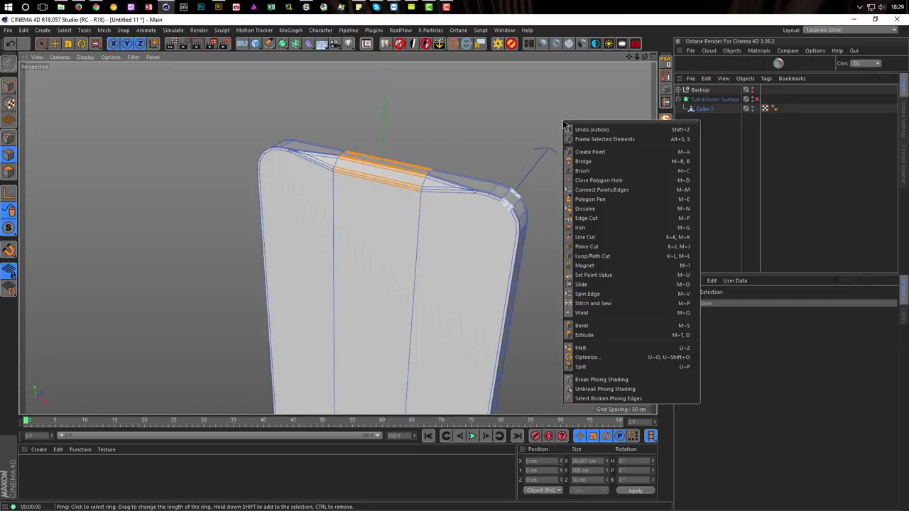
click(646, 191)
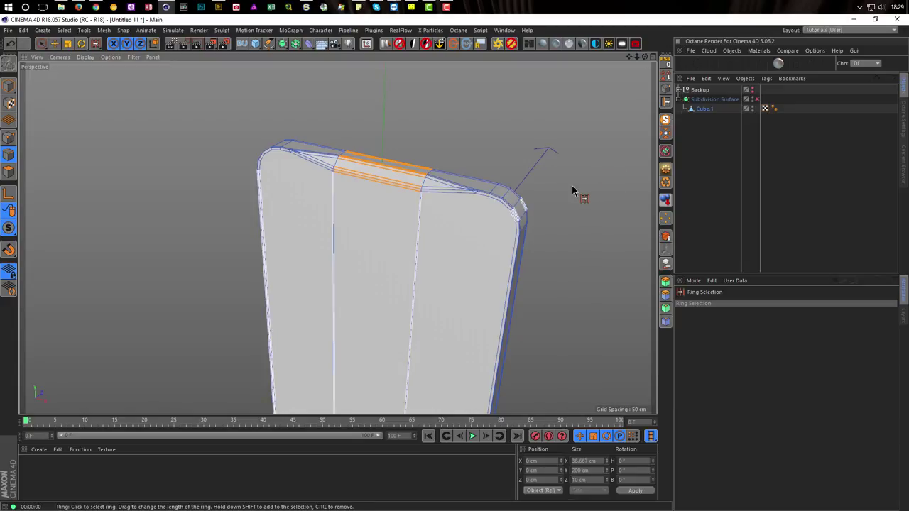
key(m)
key(m)
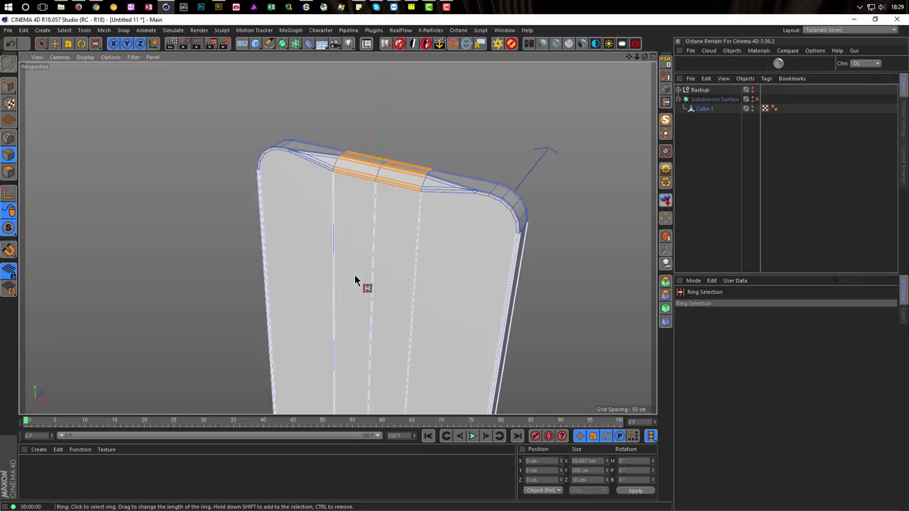
In the Front view, select all points left of the phone body's center line in Point mode and delete that half
middle_click(583, 196)
middle_click(481, 301)
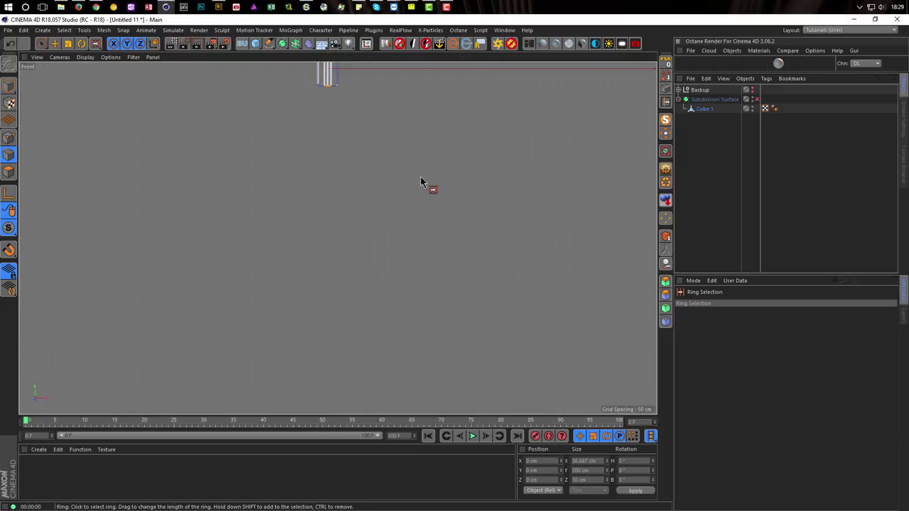
alt+middle_drag(424, 200, 485, 353)
alt+right_drag(407, 253, 478, 235)
key(0)
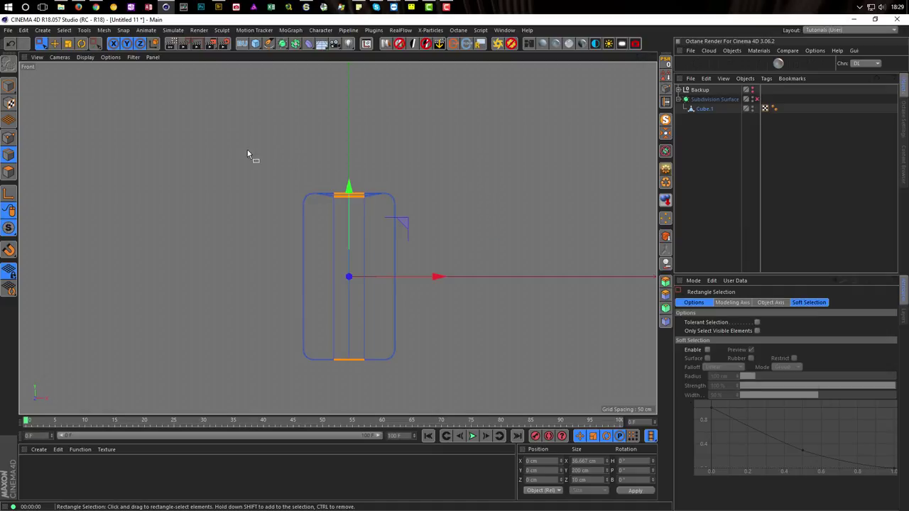
key(Return)
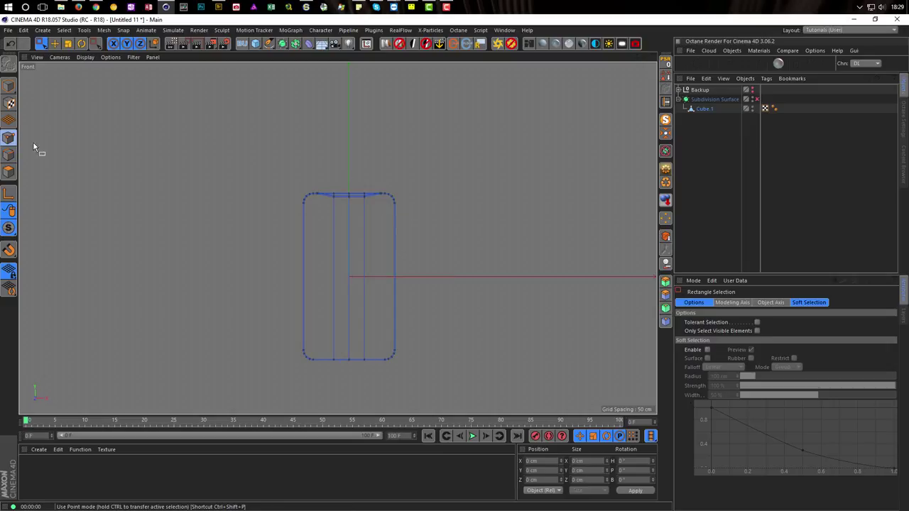
drag(193, 134, 344, 390)
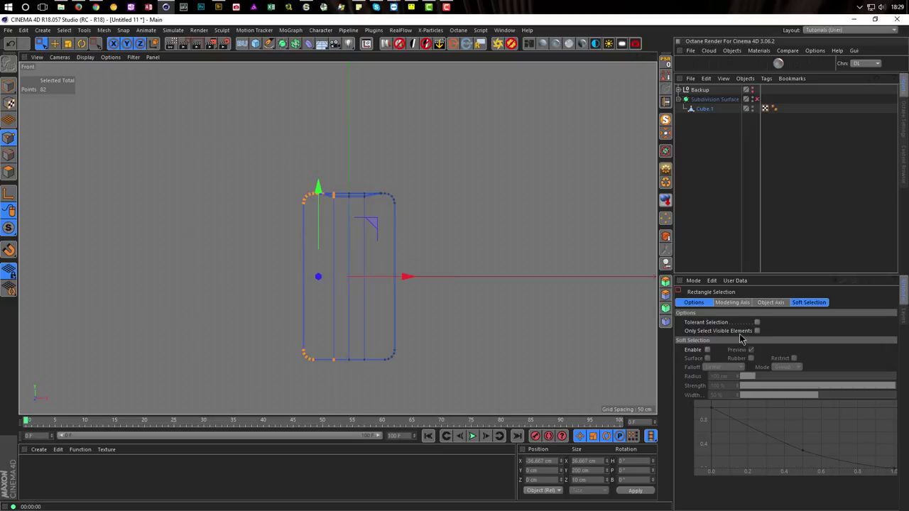
key(Delete)
middle_click(510, 252)
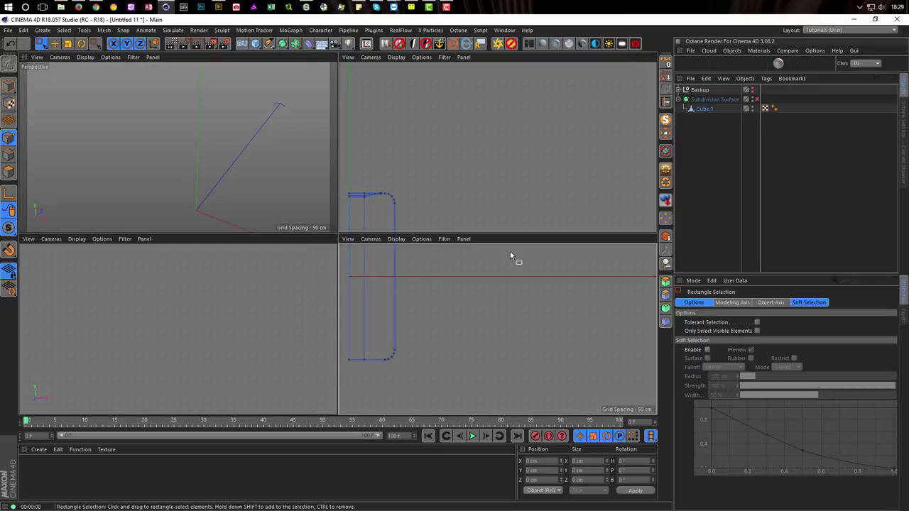
Put Cube.1 under a new Symmetry object inside the Subdivision Surface and disable the Symmetry
middle_click(278, 178)
scroll(437, 187, up, 2)
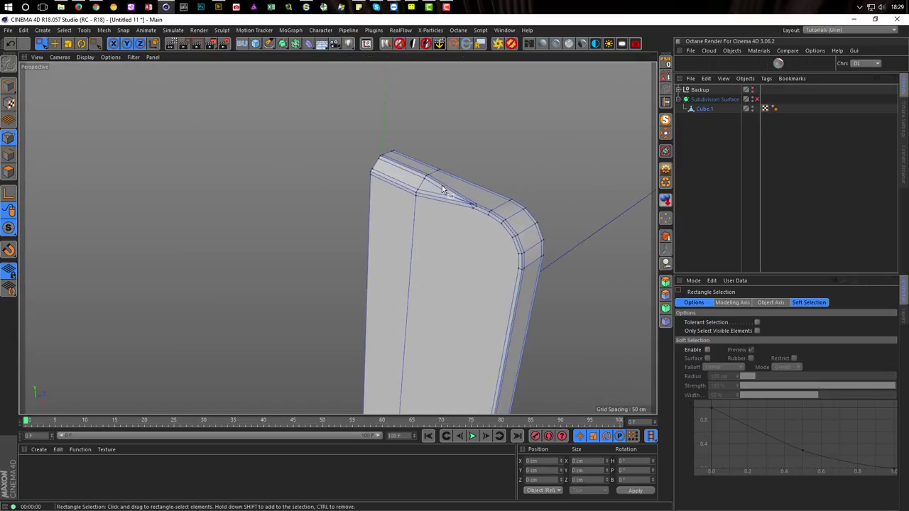
click(705, 110)
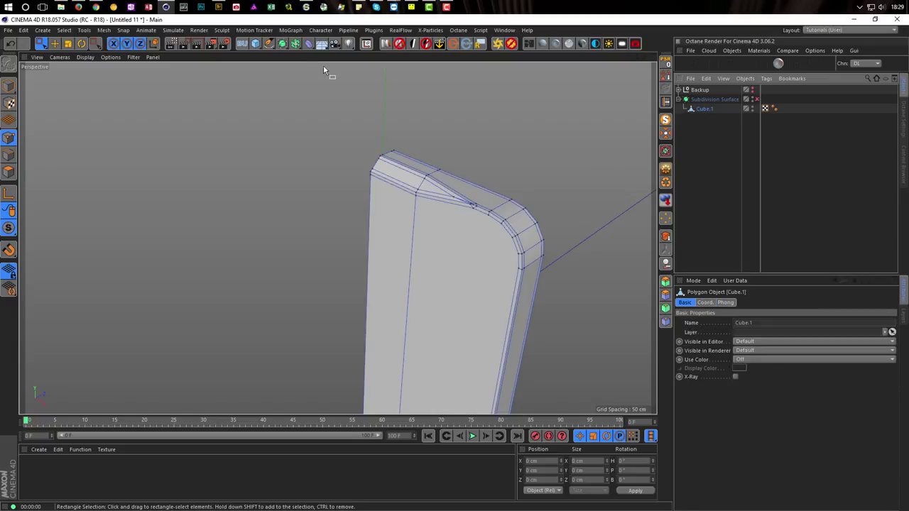
click(295, 44)
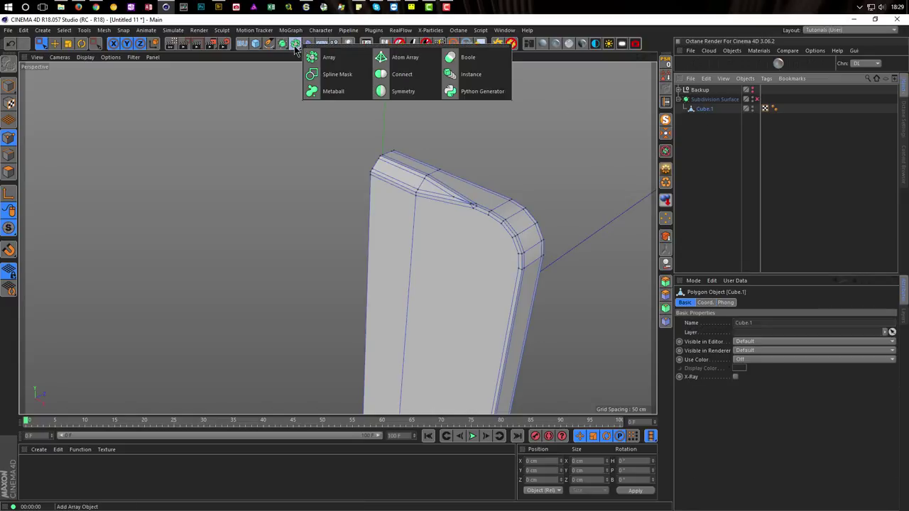
click(402, 92)
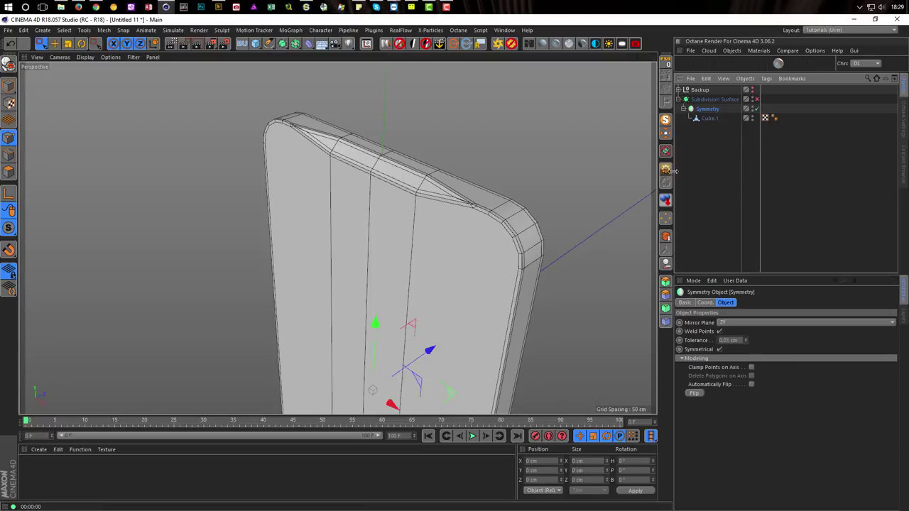
click(757, 108)
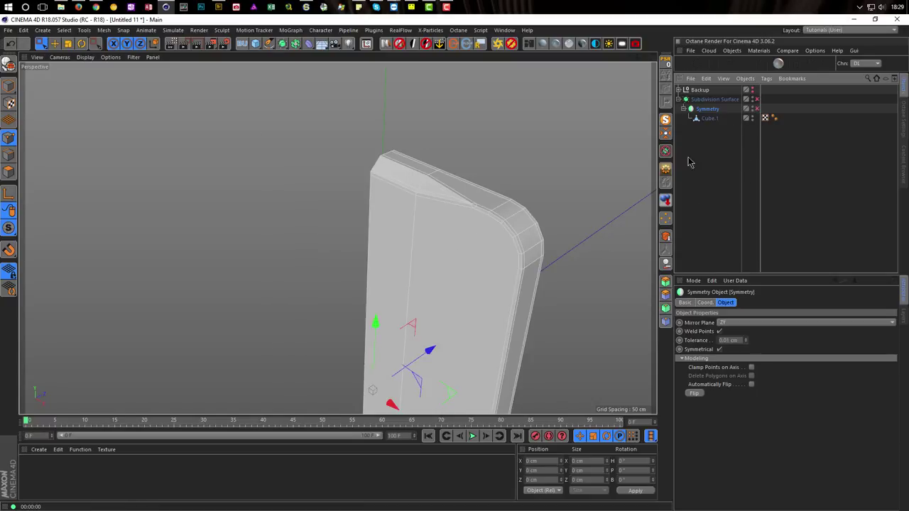
In the Front view, make a horizontal Line Cut through Cube.1 with Visible Only off, level with the lower end of the upper rounded corner
alt+middle_drag(485, 231, 458, 191)
click(710, 119)
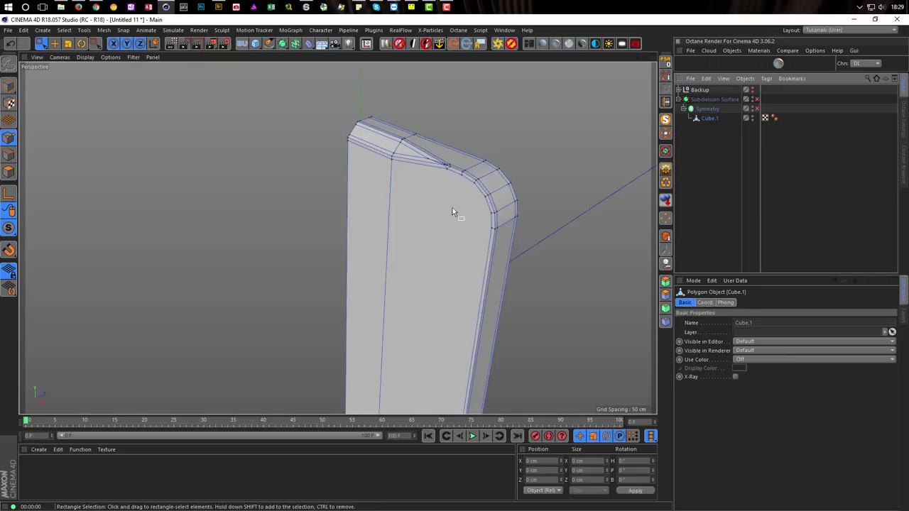
alt+drag(447, 211, 391, 223)
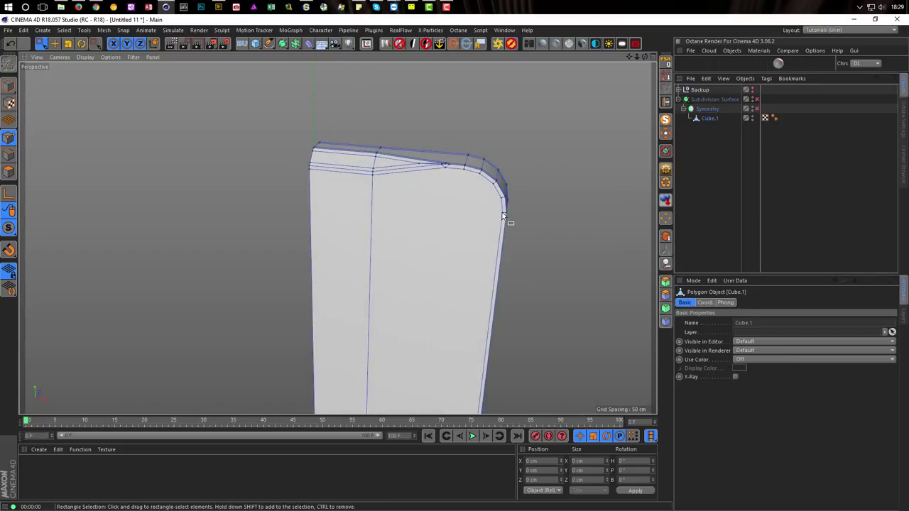
middle_click(468, 242)
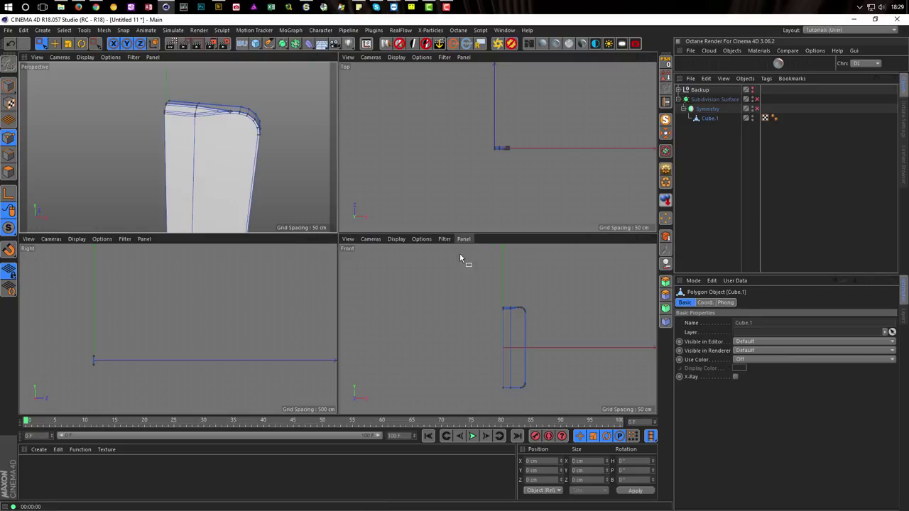
middle_click(440, 287)
alt+right_drag(371, 219, 584, 209)
key(m)
key(k)
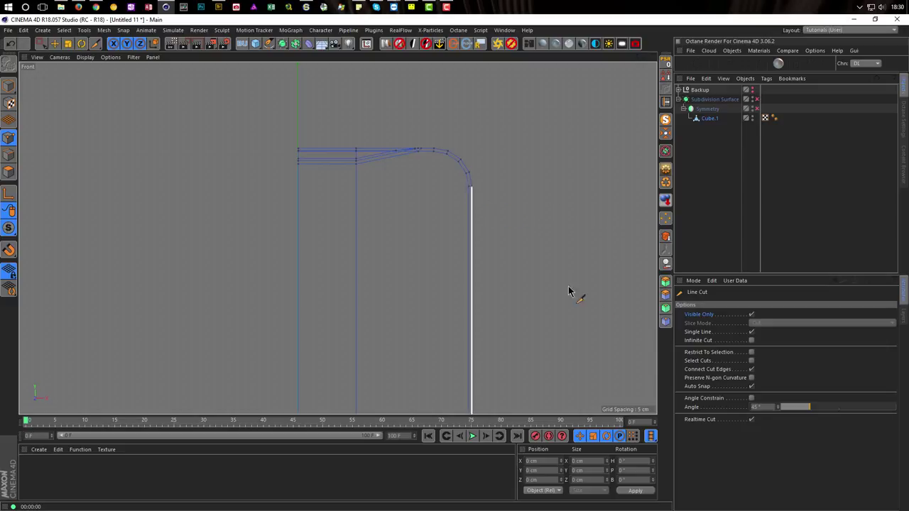
click(751, 315)
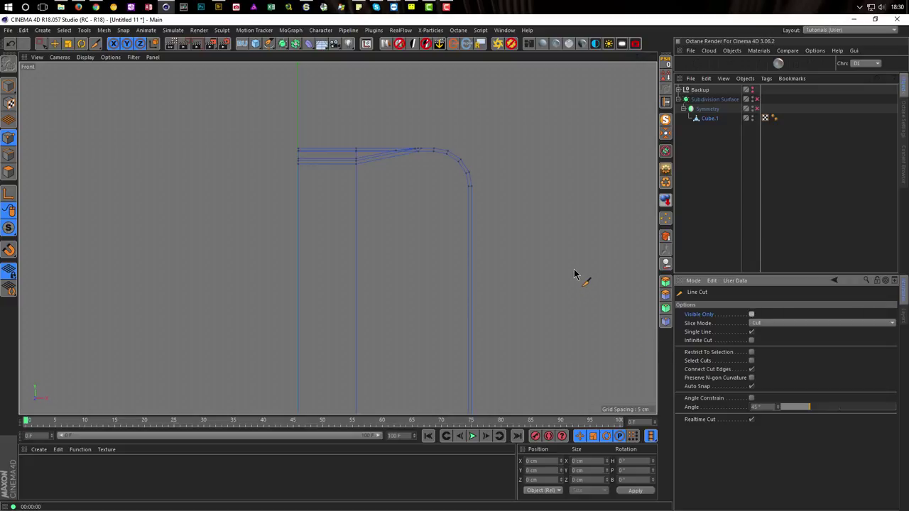
click(468, 187)
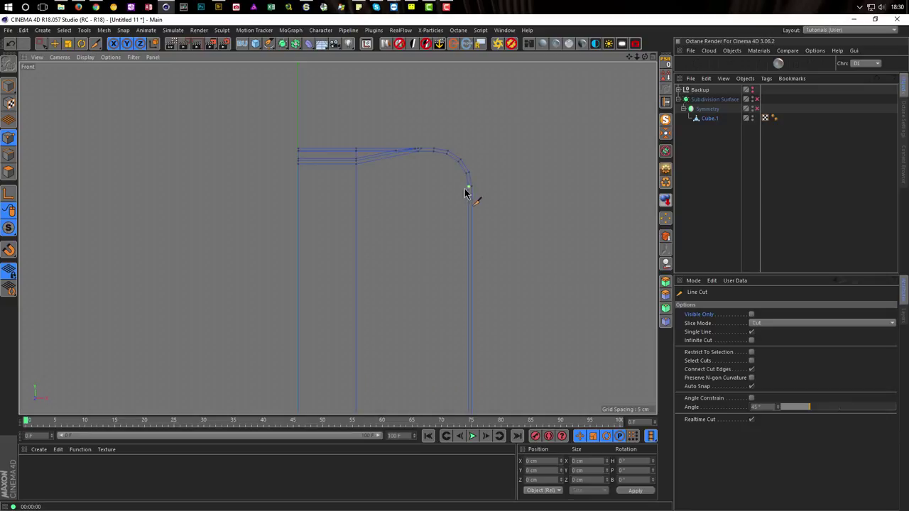
click(258, 189)
click(260, 188)
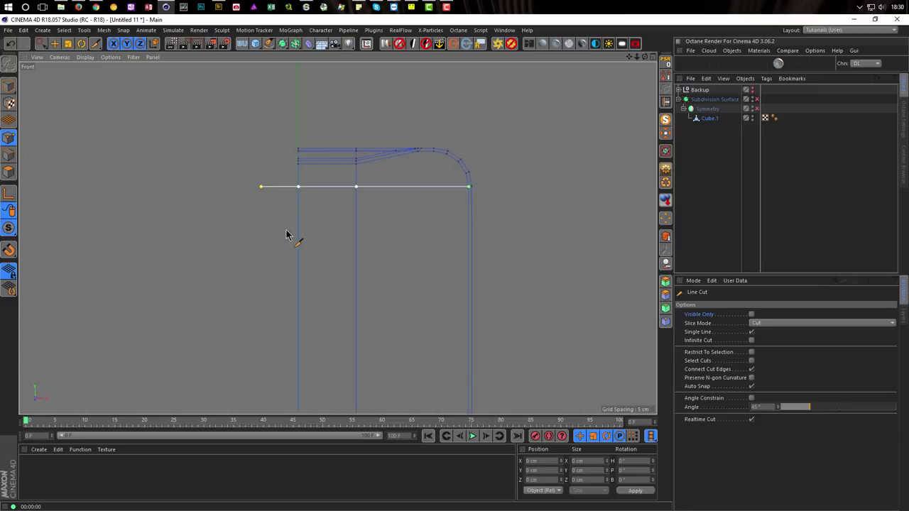
Make a matching horizontal Line Cut across the body level with the upper end of the bottom rounded corner
scroll(282, 238, down, 3)
alt+middle_drag(299, 347, 358, 234)
alt+right_drag(348, 309, 418, 309)
click(455, 309)
click(280, 306)
key(Escape)
alt+right_drag(287, 321, 252, 321)
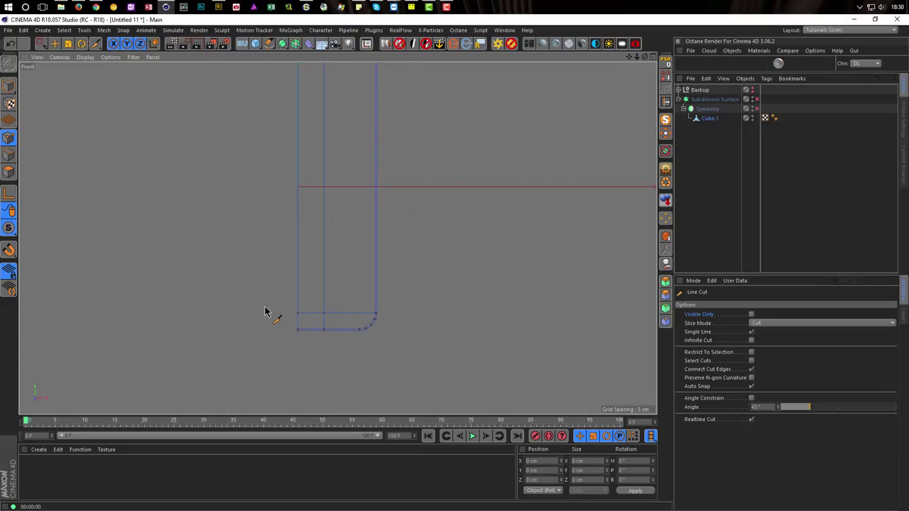
Select the outer horizontal cut edges at both ends, front and back, and apply Edge Cut with Subdivision 2 and Create N-gons off
middle_click(266, 310)
middle_click(265, 201)
alt+drag(358, 251, 461, 226)
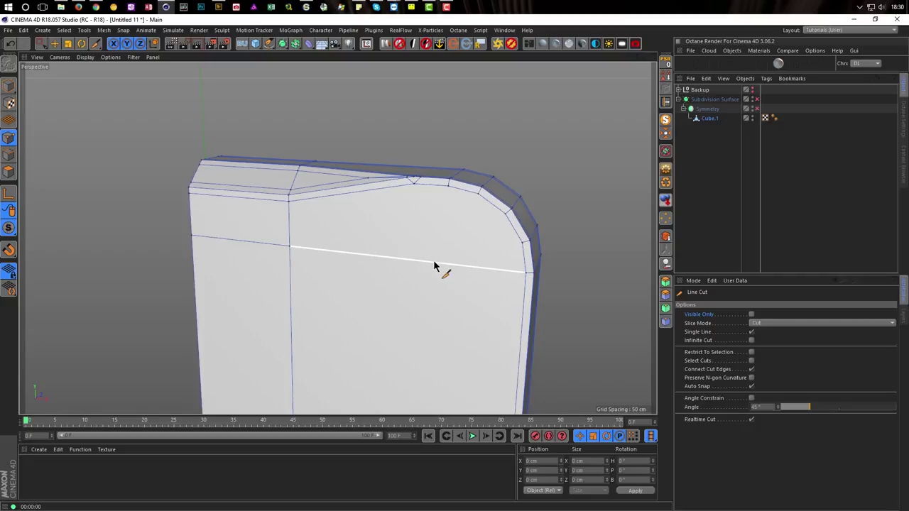
click(9, 155)
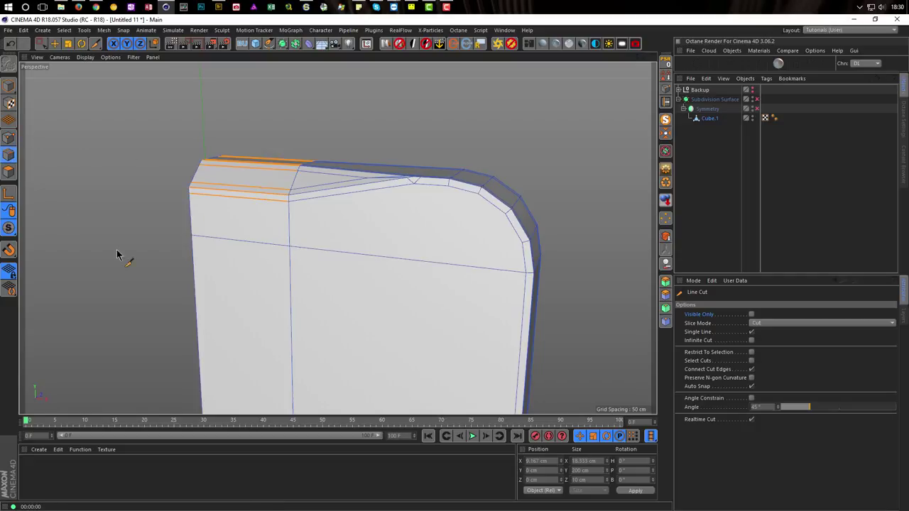
key(0)
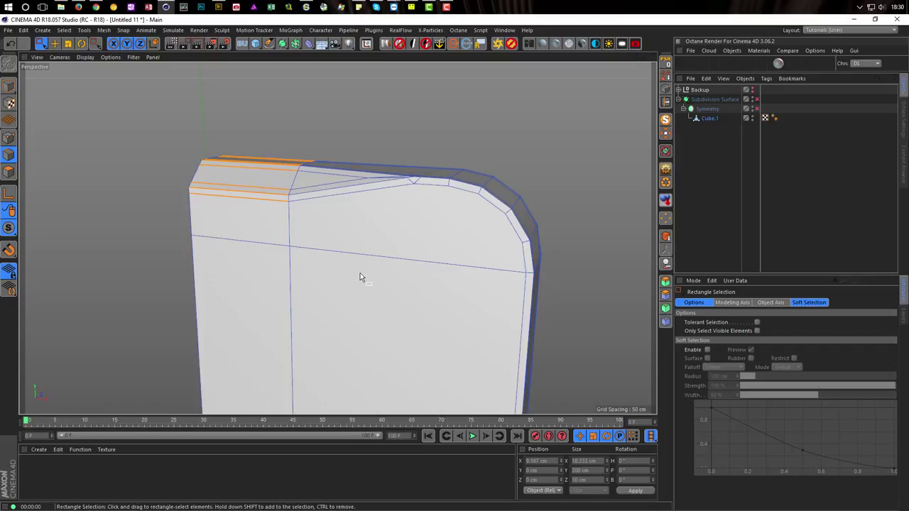
key(9)
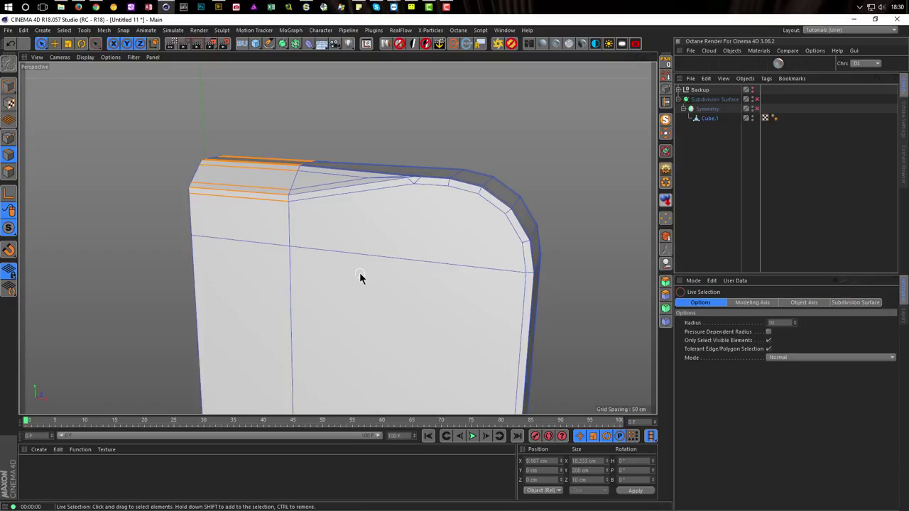
click(402, 300)
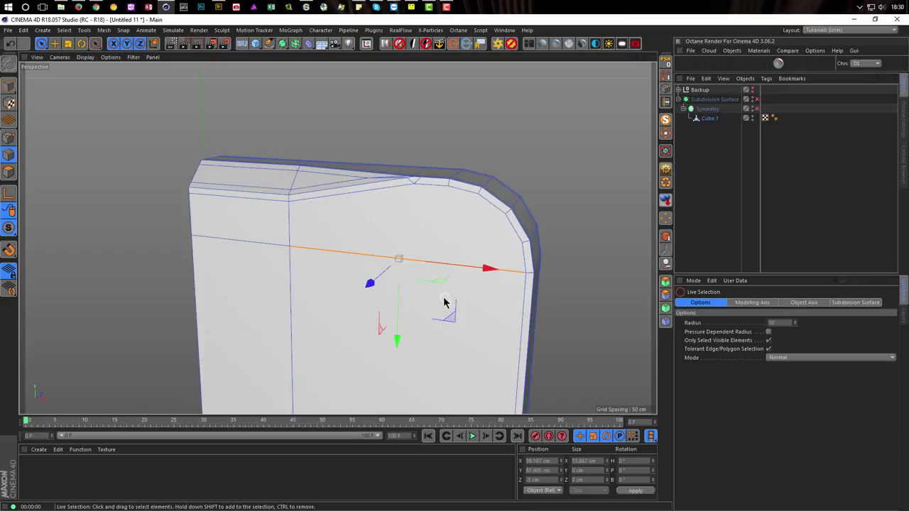
alt+drag(440, 305, 556, 324)
shift+click(375, 328)
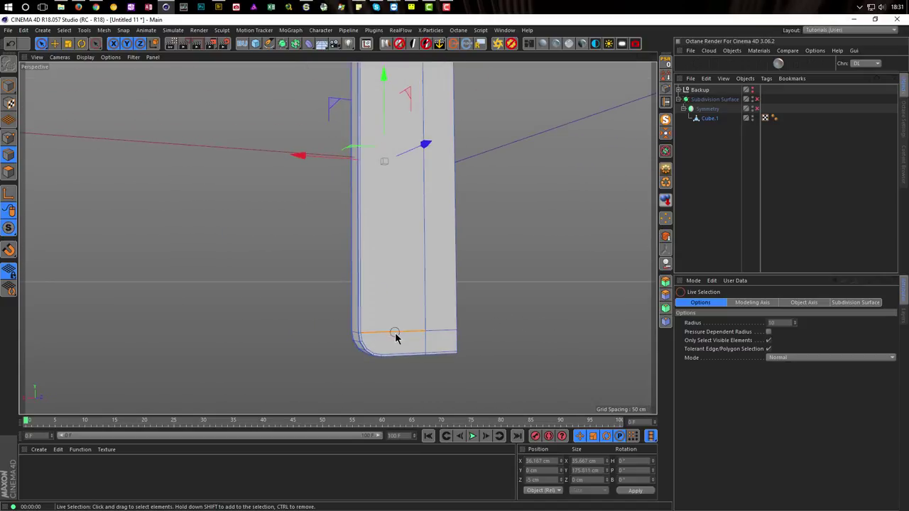
alt+drag(402, 279, 183, 290)
click(416, 259)
alt+right_drag(424, 283, 494, 258)
alt+middle_drag(441, 251, 422, 257)
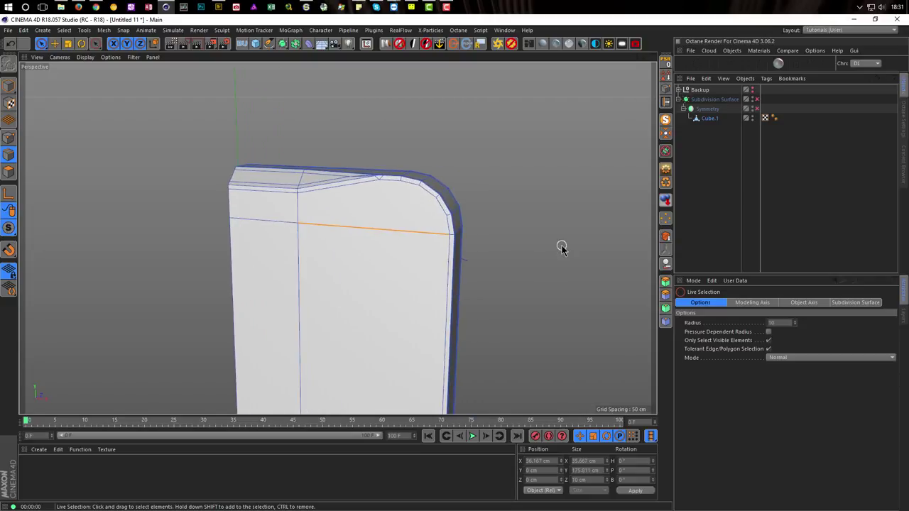
key(m)
key(f)
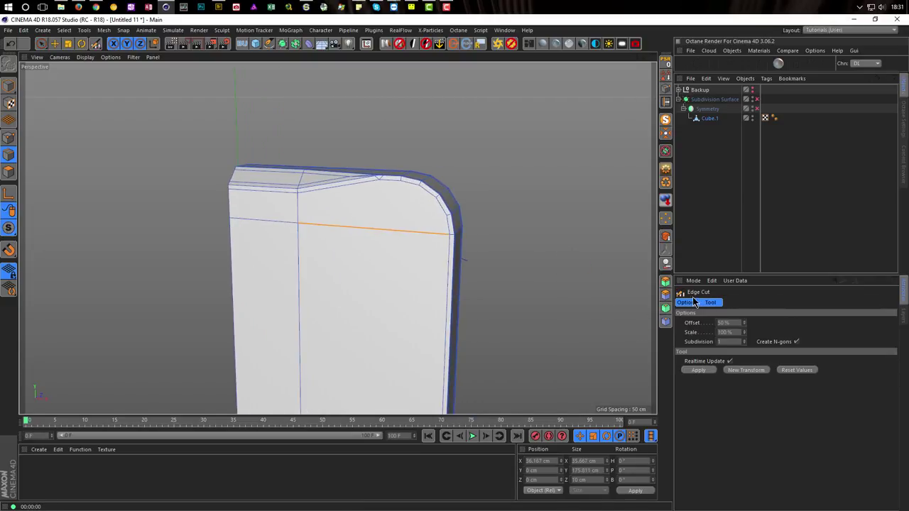
click(745, 343)
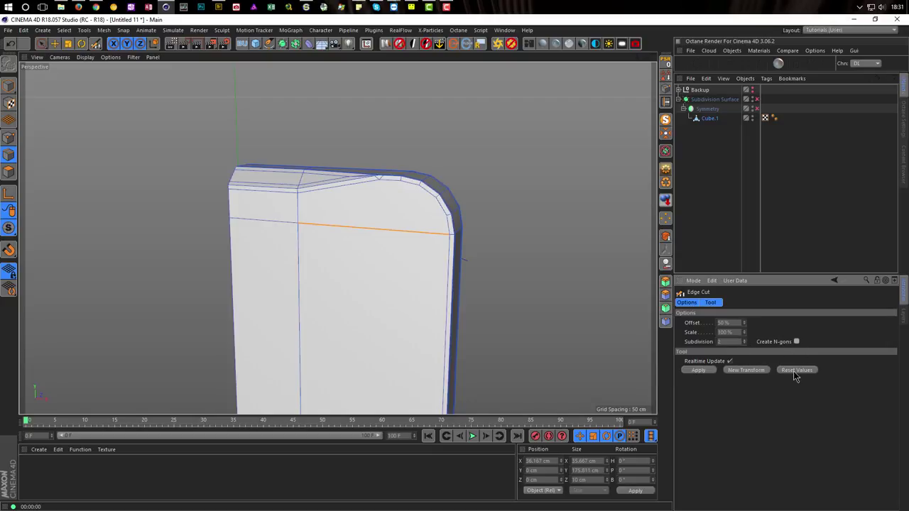
click(702, 371)
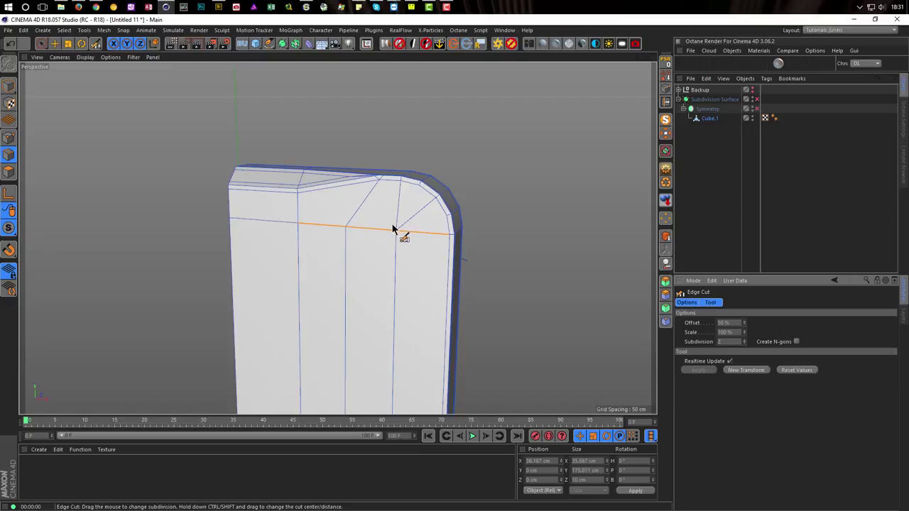
Dissolve the diagonal edge beside the inner vertical line at the upper end of the body's back face
alt+drag(419, 219, 594, 227)
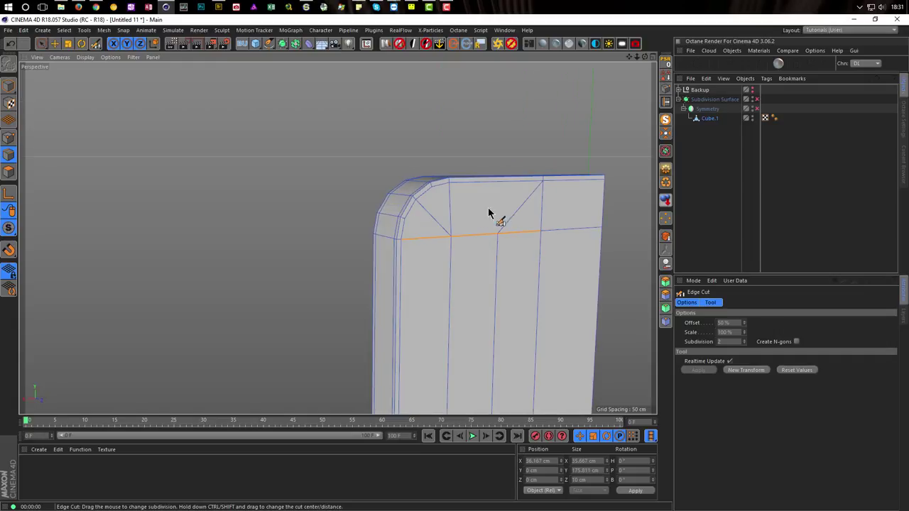
alt+middle_drag(478, 213, 420, 206)
key(space)
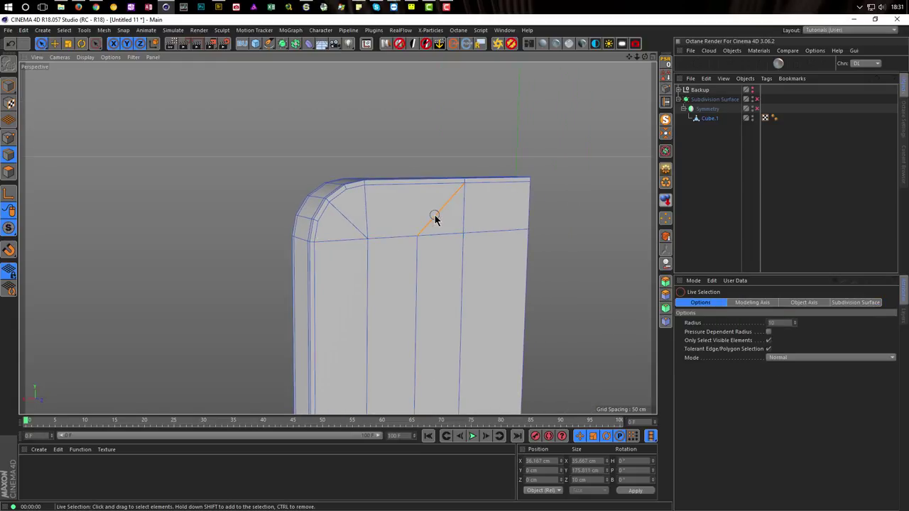
click(433, 214)
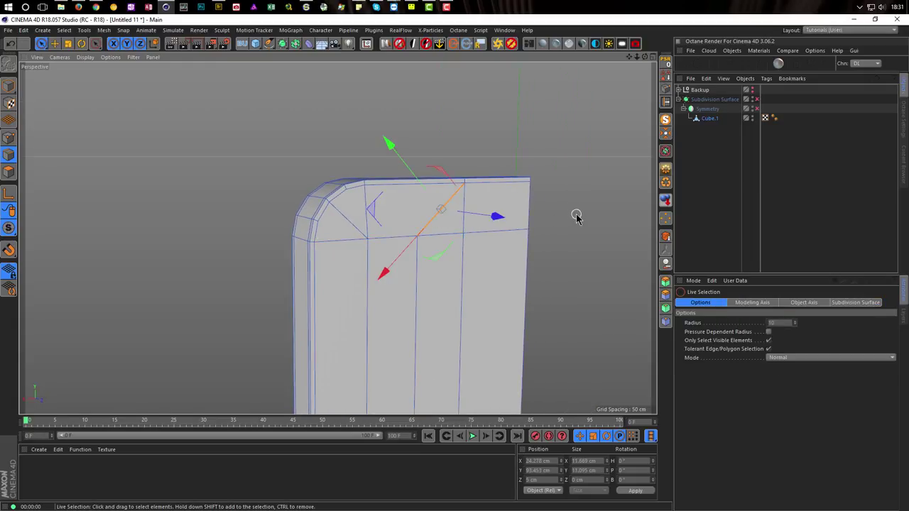
right_click(575, 216)
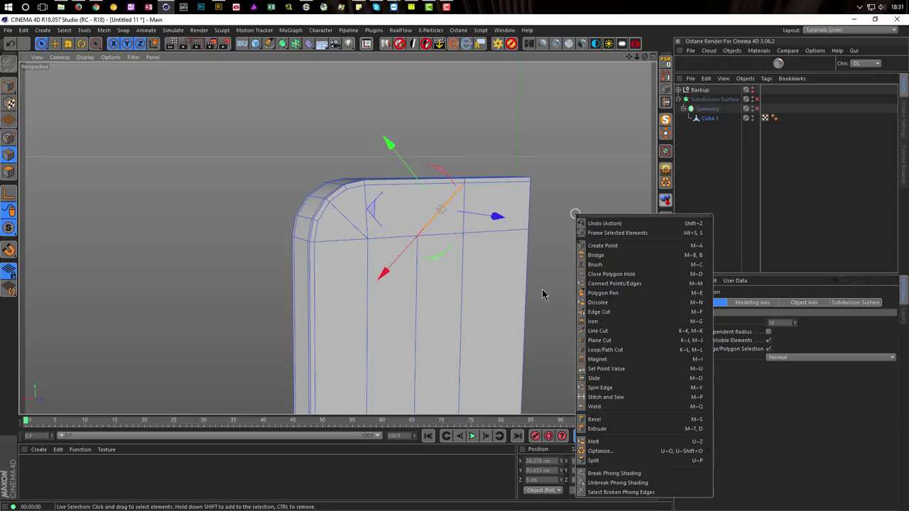
click(590, 303)
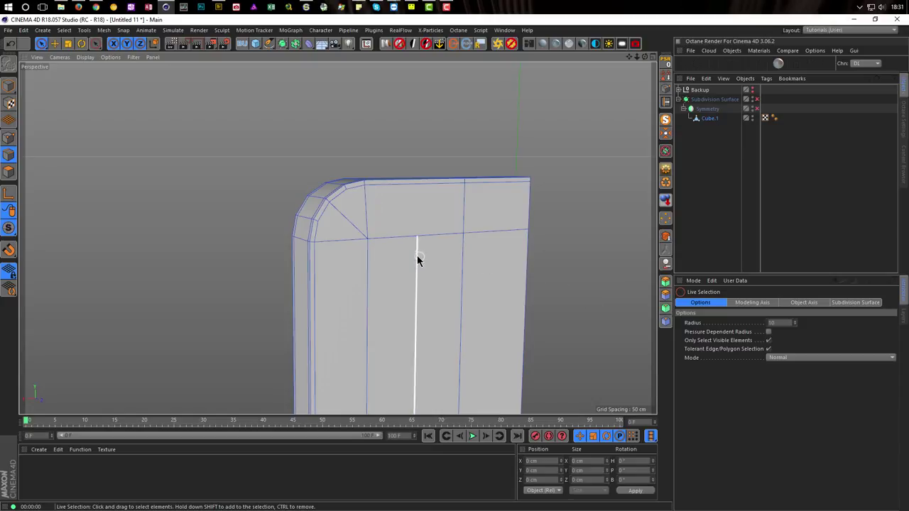
Dissolve the diagonal edges beside the inner vertical line at the bottom end on both the back and front faces
alt+drag(414, 258, 401, 309)
alt+middle_drag(402, 304, 408, 205)
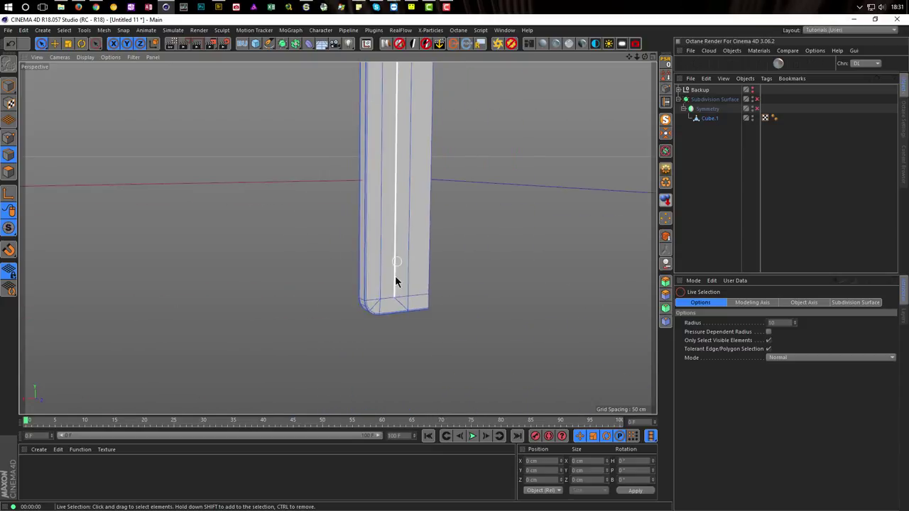
alt+right_drag(393, 289, 467, 289)
click(414, 316)
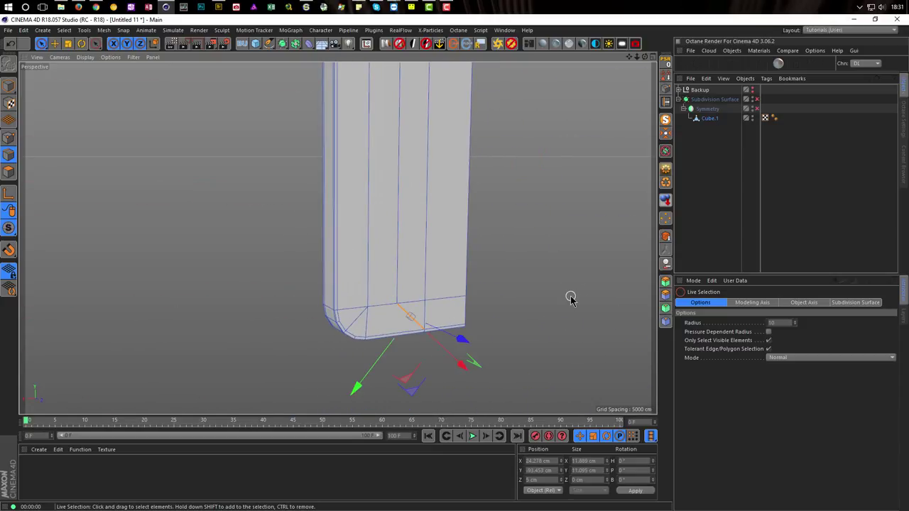
click(565, 297)
alt+drag(426, 289, 278, 342)
click(318, 322)
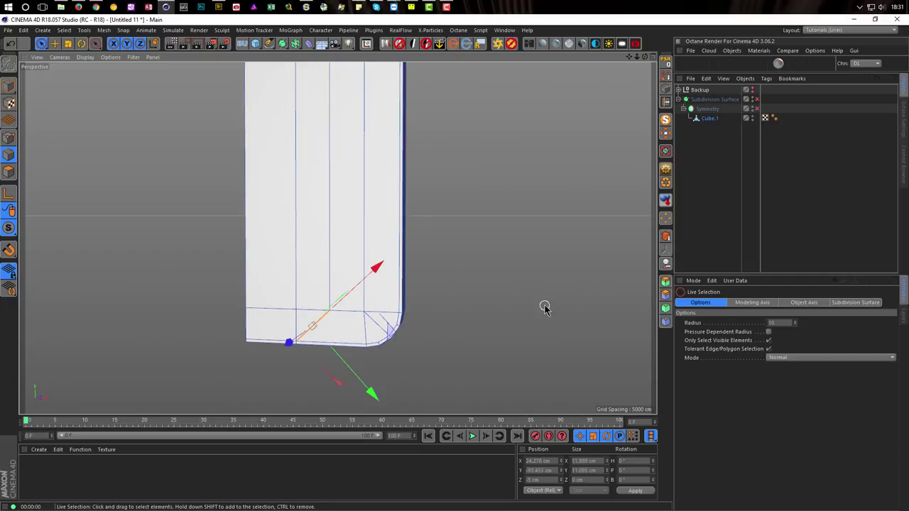
click(544, 306)
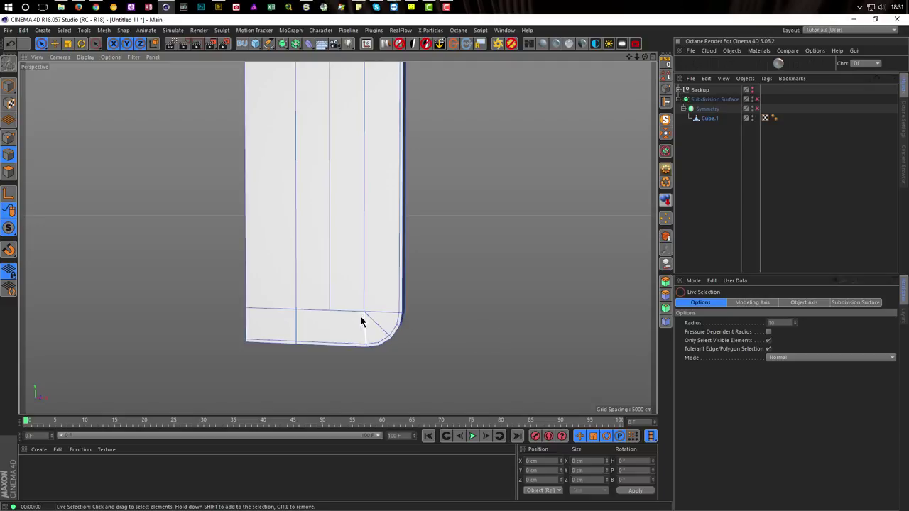
Select the bevel edges between the corner and the inner vertical line at both ends of the body and cut them in the middle
alt+middle_drag(363, 317, 414, 278)
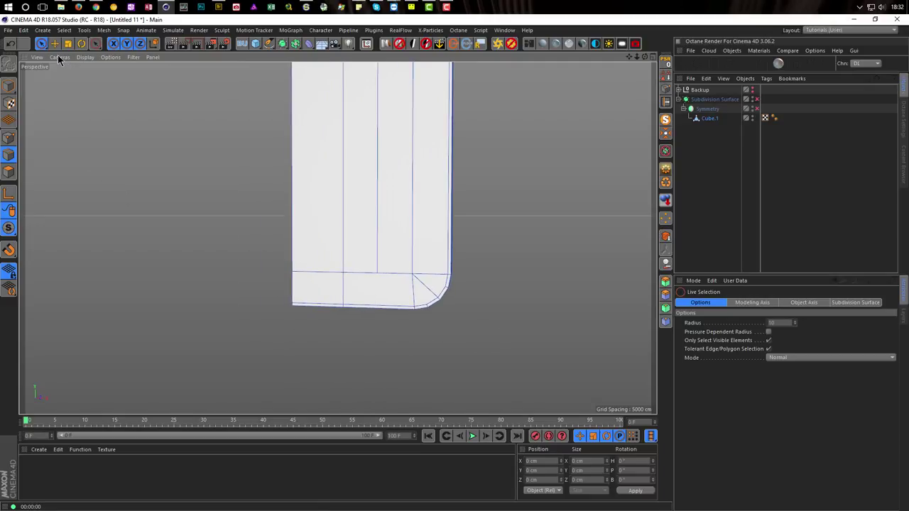
alt+drag(397, 325, 417, 382)
click(377, 293)
alt+drag(386, 316, 533, 303)
alt+drag(395, 286, 390, 154)
alt+right_drag(390, 154, 454, 172)
drag(409, 196, 414, 221)
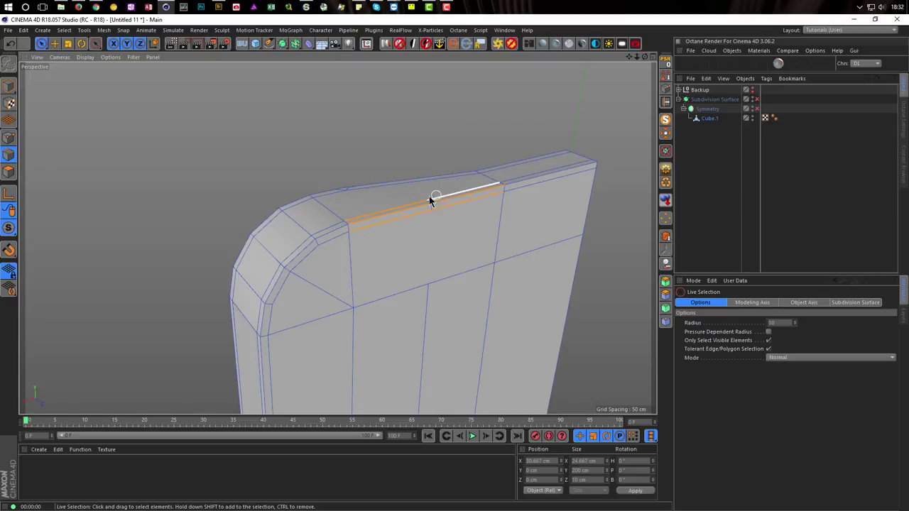
alt+drag(432, 197, 457, 163)
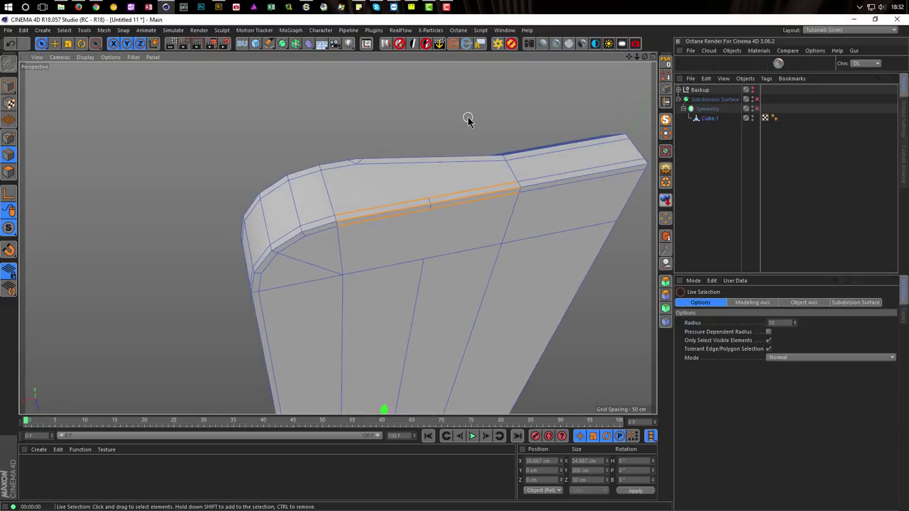
With Line Cut in Visible Only mode, connect the upper-end back bevel cut across the end face to the front bevel and down to the middle vertical line
key(k)
key(k)
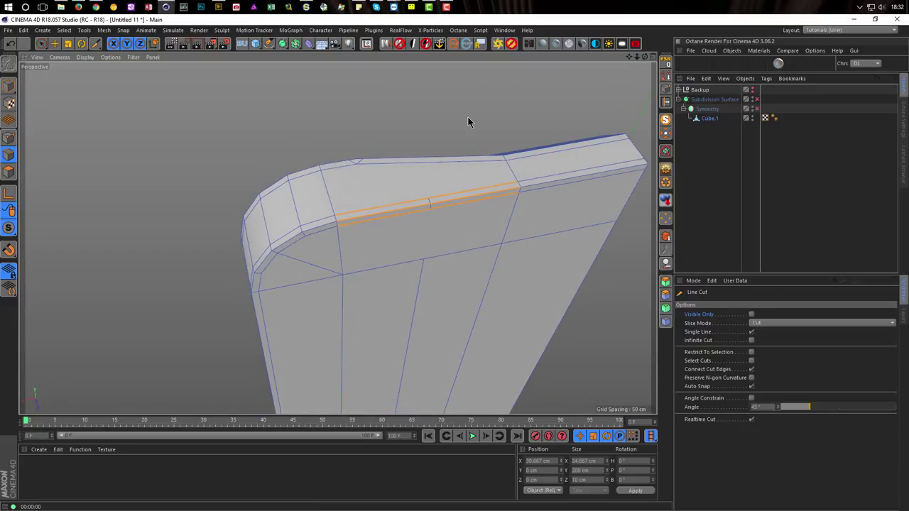
click(752, 314)
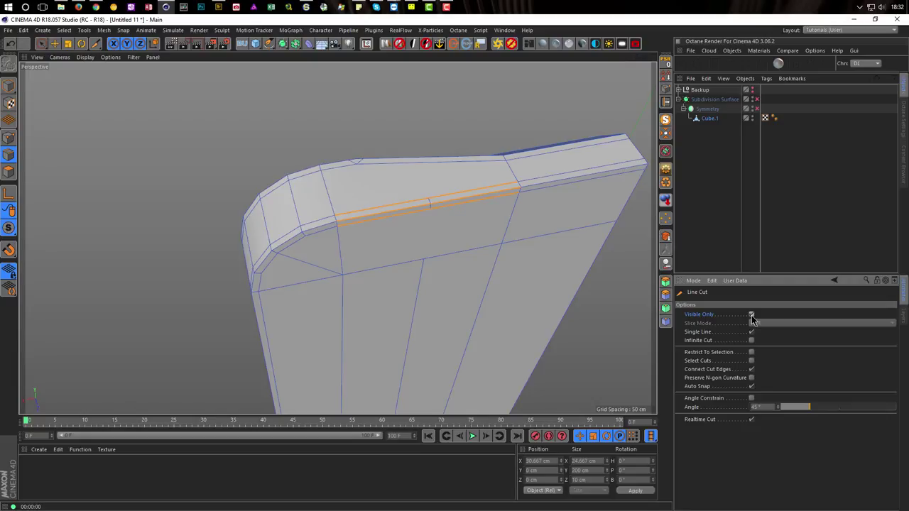
click(429, 201)
click(357, 171)
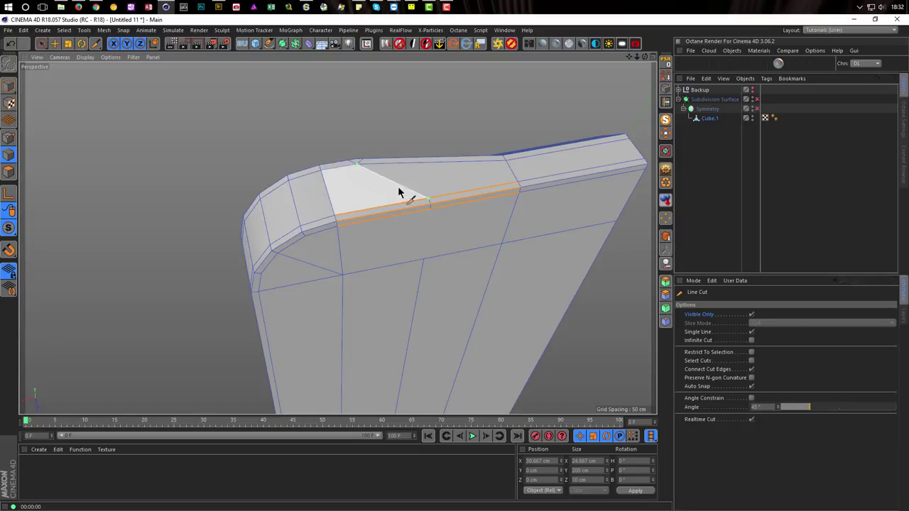
click(429, 208)
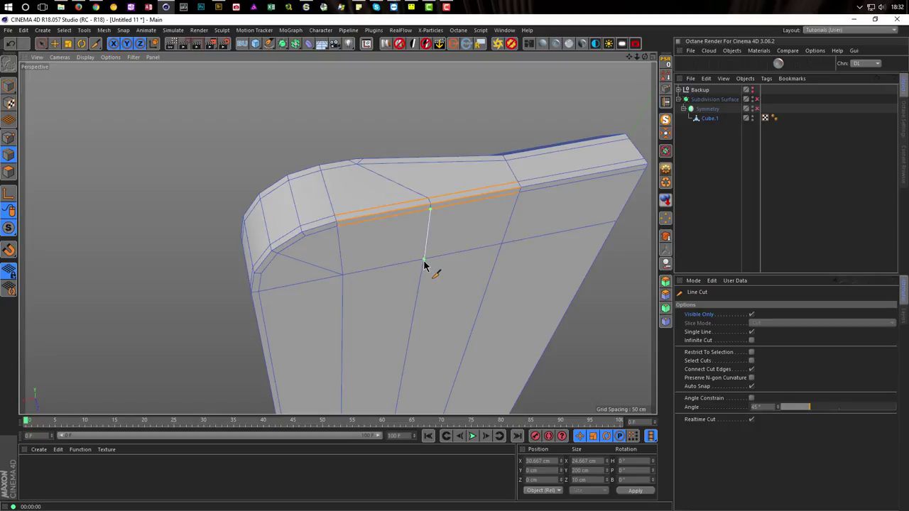
click(424, 259)
Line-cut from the middle vertical line to the bevel cut at the bottom end on both the back and front faces
alt+right_drag(454, 262, 378, 287)
alt+middle_drag(408, 286, 393, 262)
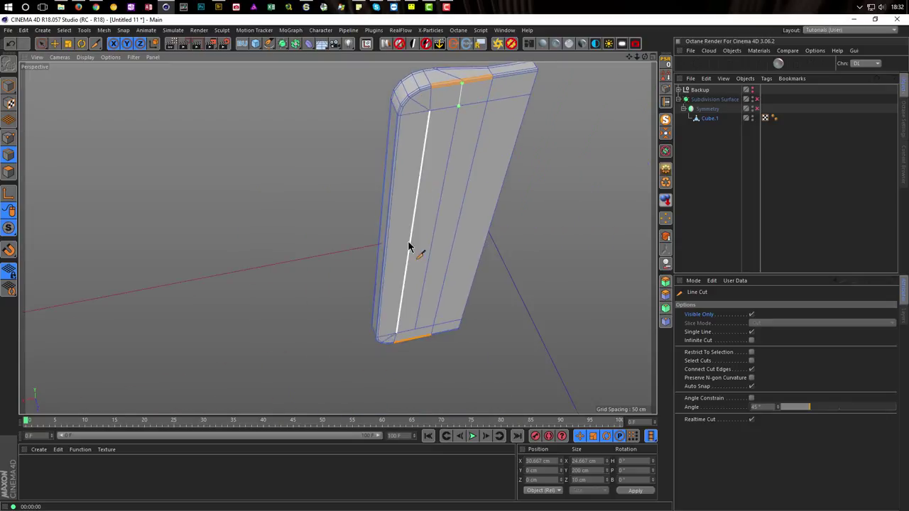
alt+drag(402, 305, 419, 370)
alt+right_drag(421, 368, 522, 343)
mouse_move(427, 331)
alt+mouse_down()
mouse_move(407, 332)
mouse_move(418, 319)
alt+mouse_up()
click(412, 302)
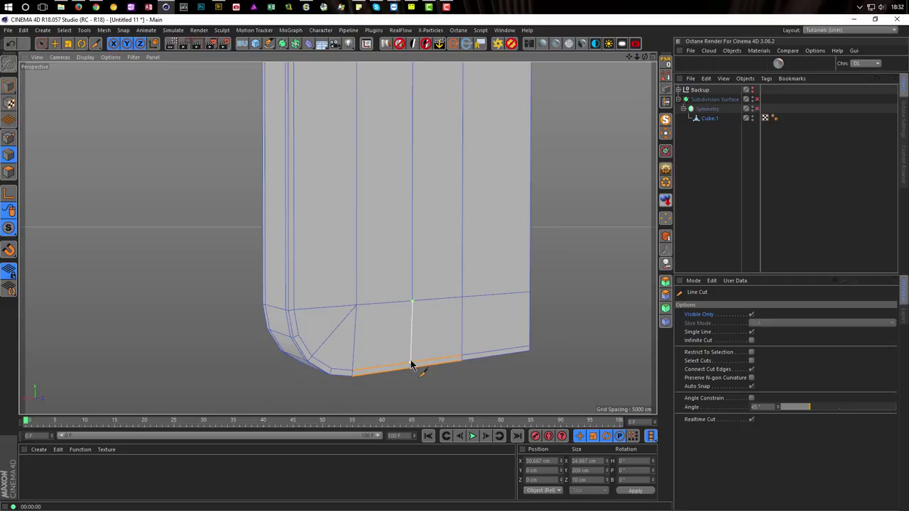
click(410, 366)
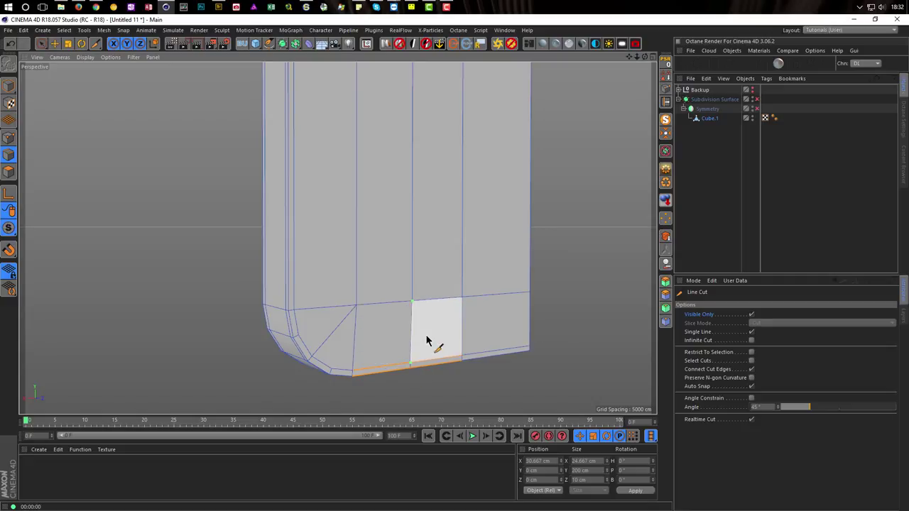
alt+drag(428, 346, 186, 316)
alt+middle_drag(312, 298, 367, 248)
click(371, 242)
click(373, 313)
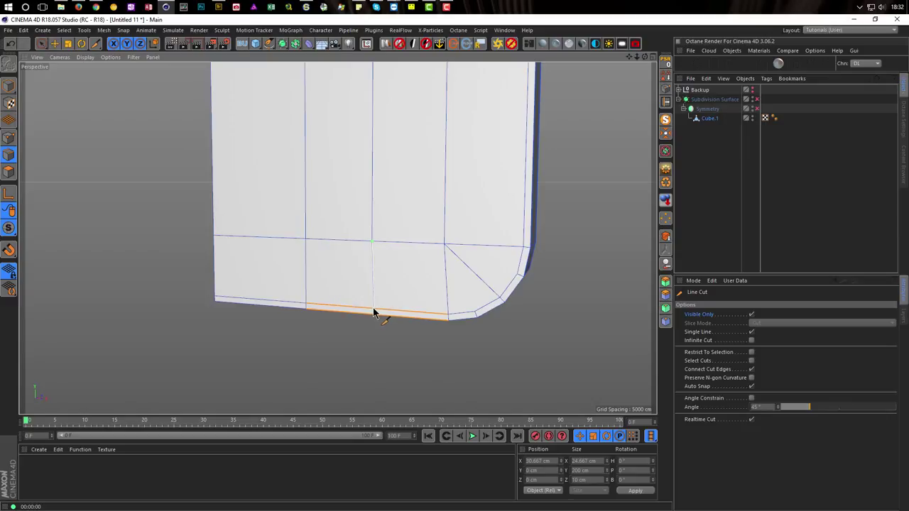
Check the smoothed upper end by temporarily enabling the Subdivision Surface and rendering the view
alt+right_drag(388, 290, 298, 293)
alt+middle_drag(366, 277, 341, 377)
alt+right_drag(366, 284, 294, 298)
alt+drag(295, 303, 310, 262)
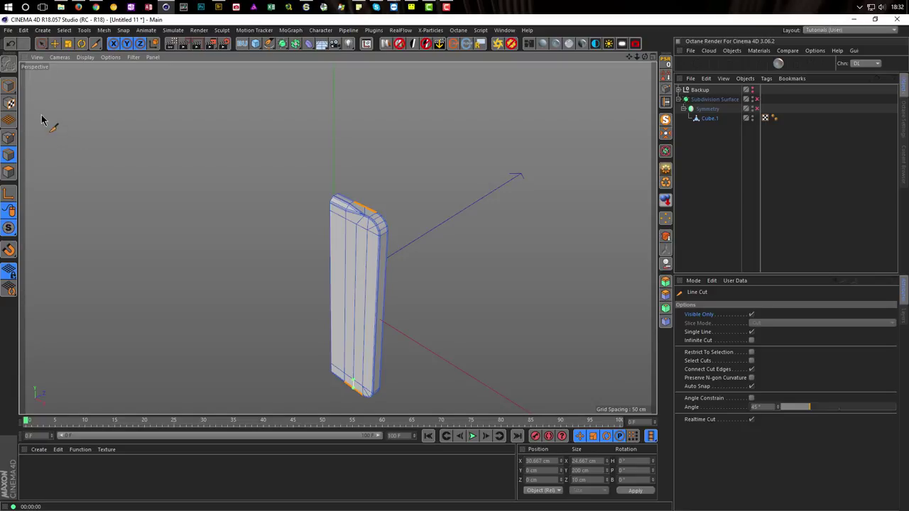
click(41, 43)
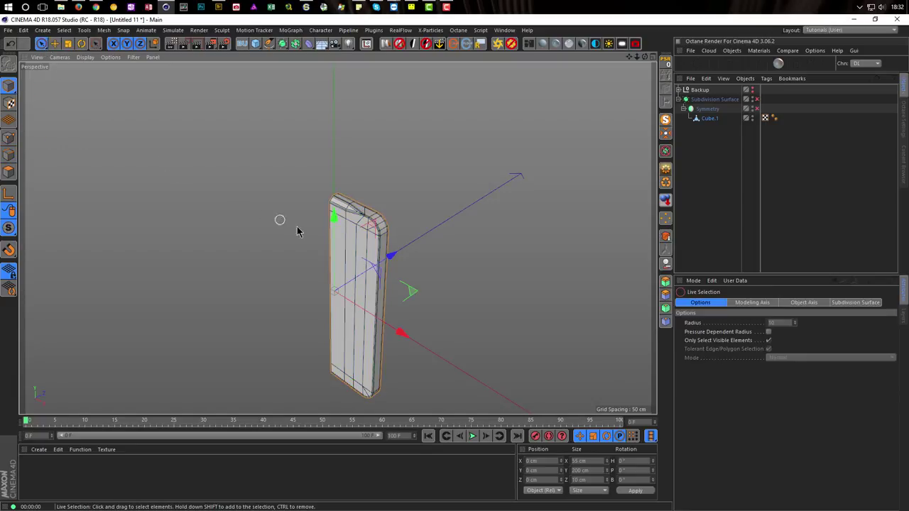
alt+right_drag(367, 235, 488, 216)
alt+drag(420, 230, 415, 237)
alt+middle_drag(416, 237, 447, 309)
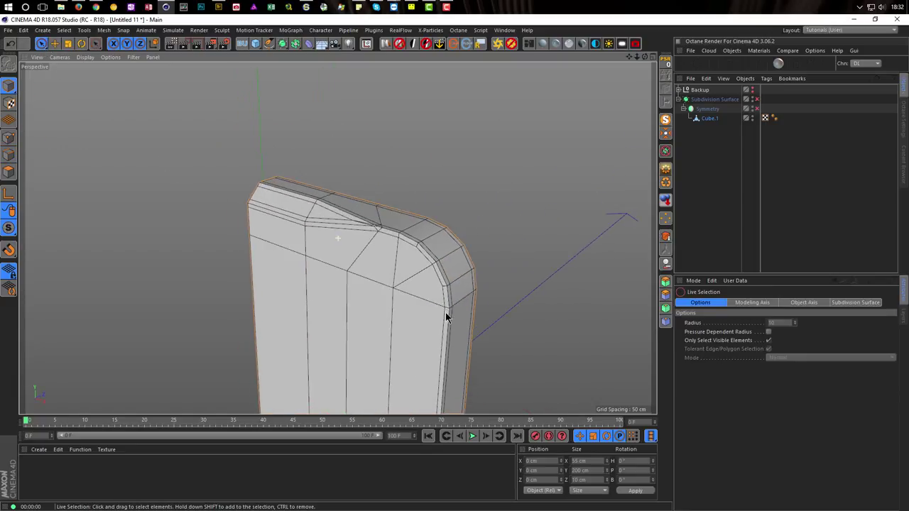
alt+drag(447, 315, 461, 291)
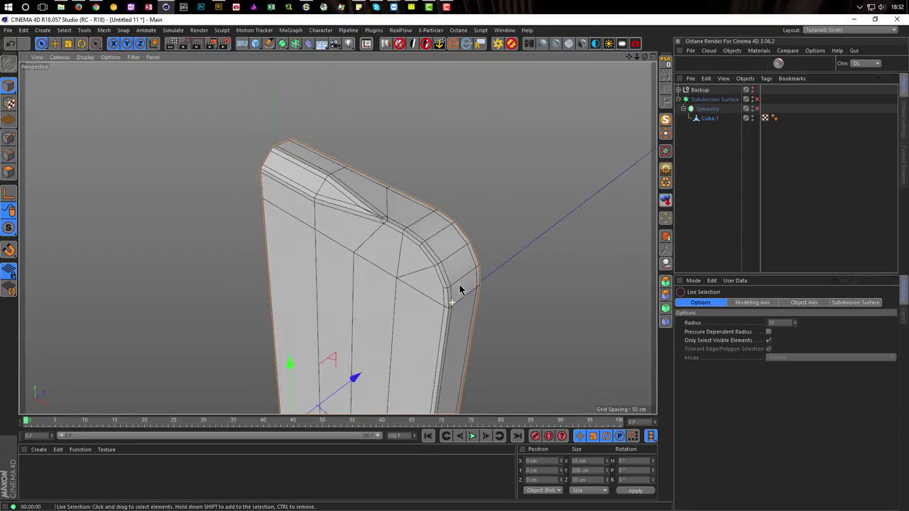
click(756, 99)
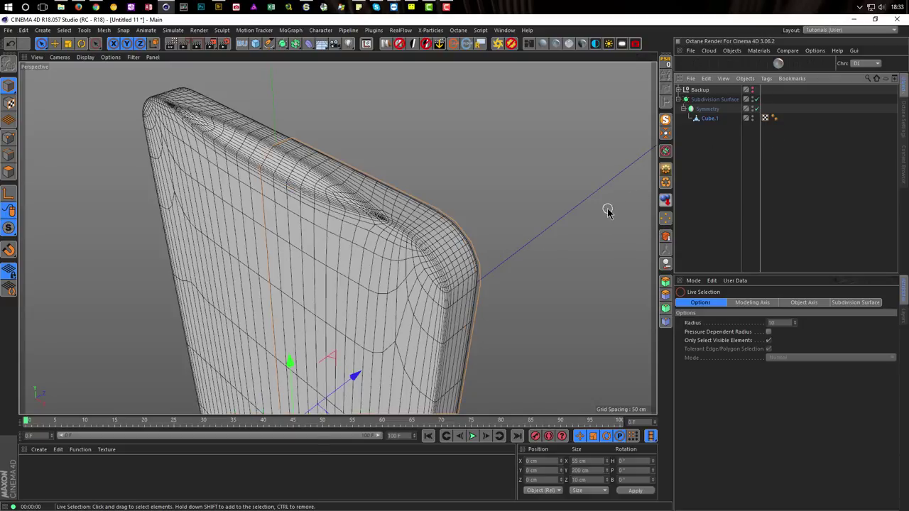
key(ctrl+r)
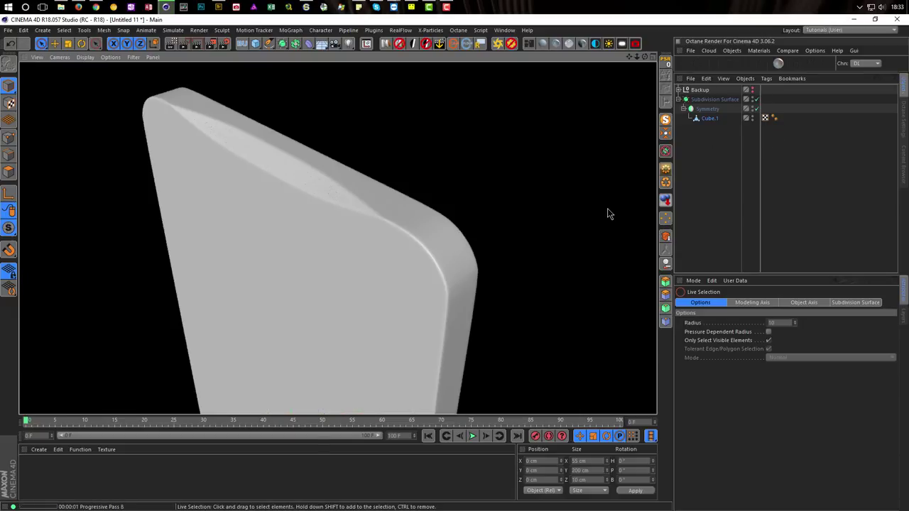
click(721, 99)
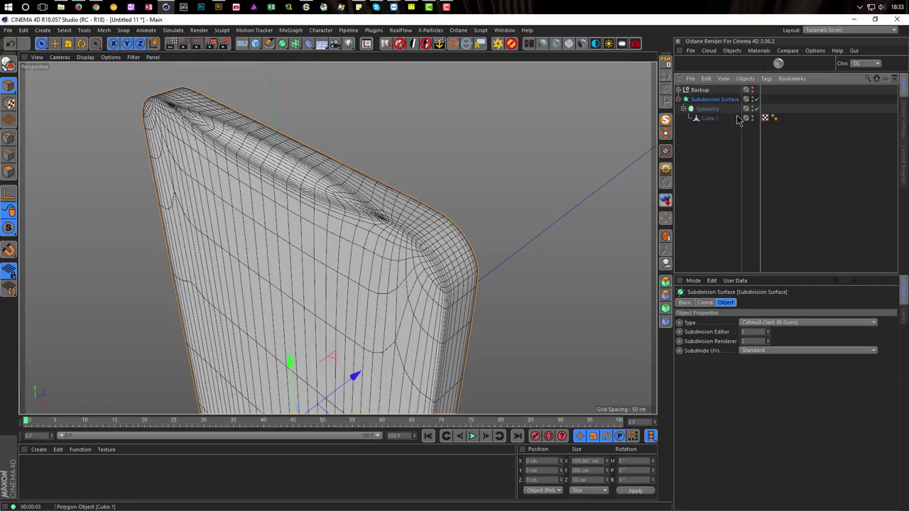
click(757, 99)
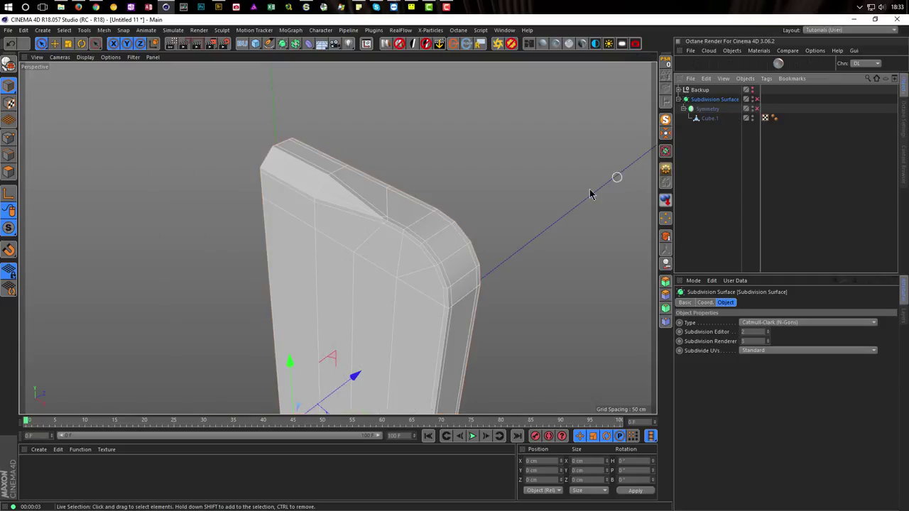
Select the six points along the upper edge of the notch on Cube.1 and shift them slightly toward the front face along Z
click(712, 119)
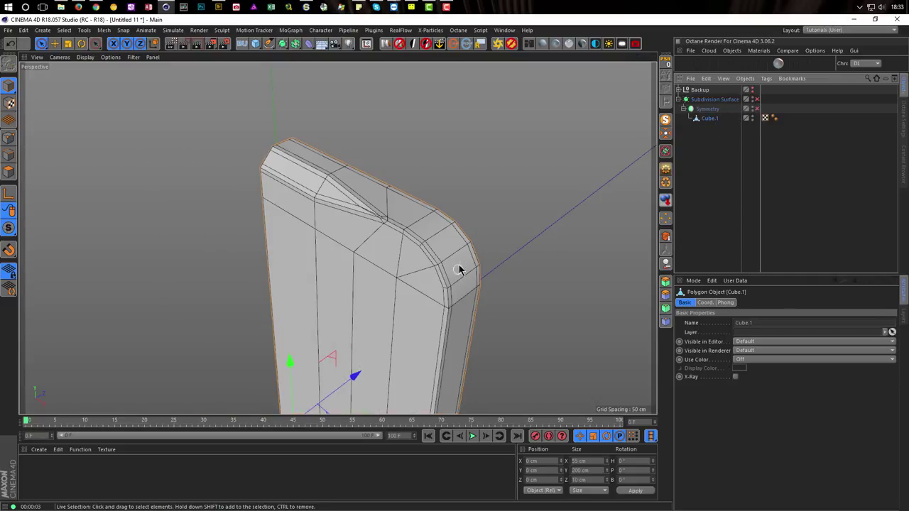
alt+drag(463, 245, 401, 213)
click(10, 138)
click(337, 133)
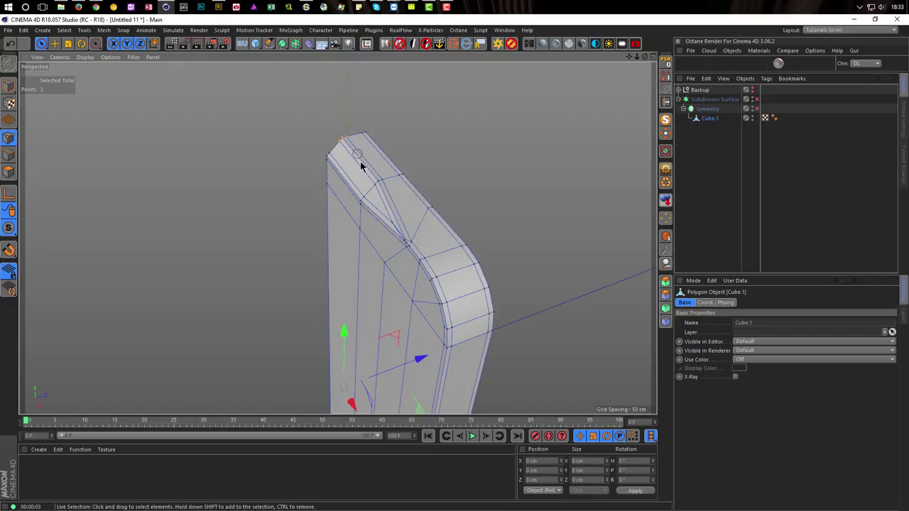
click(384, 184)
alt+drag(385, 197, 460, 222)
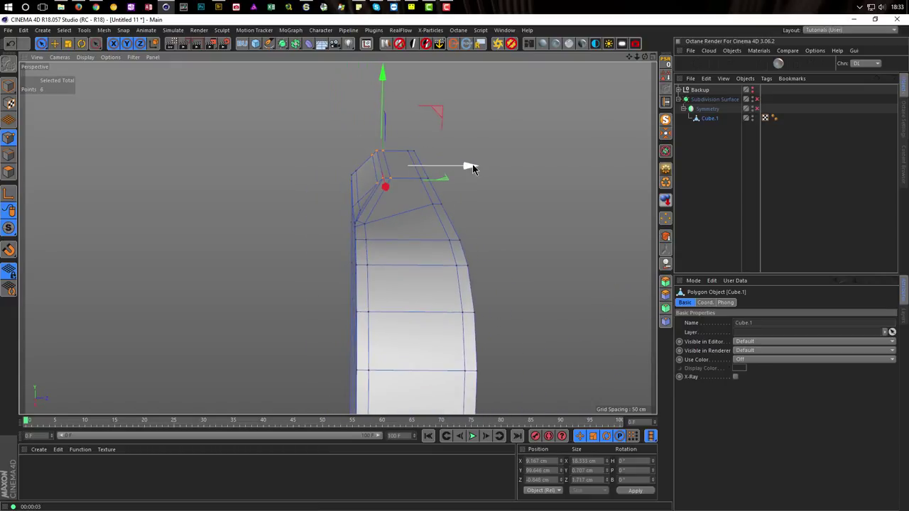
drag(471, 166, 467, 170)
Select the two inner points at the notch's lower edge and move them in the Right view to about Z -4.443 cm
alt+drag(376, 219, 331, 208)
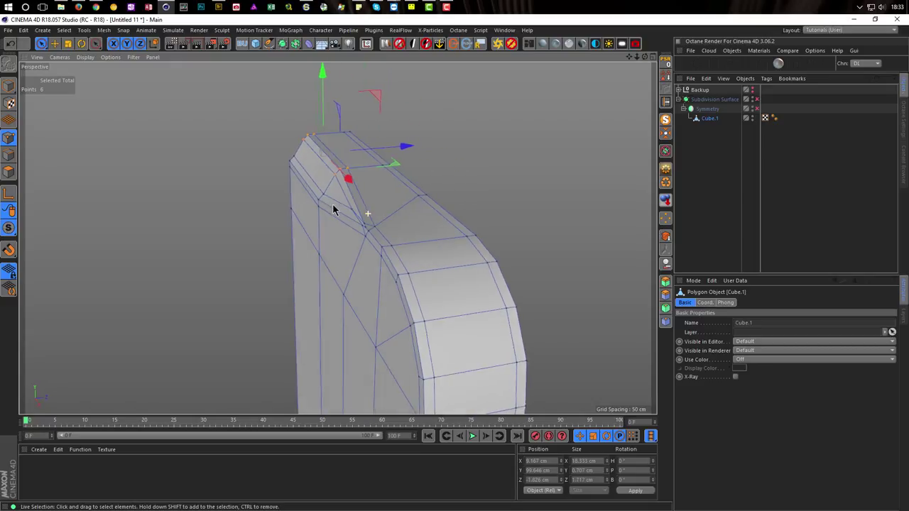
click(324, 196)
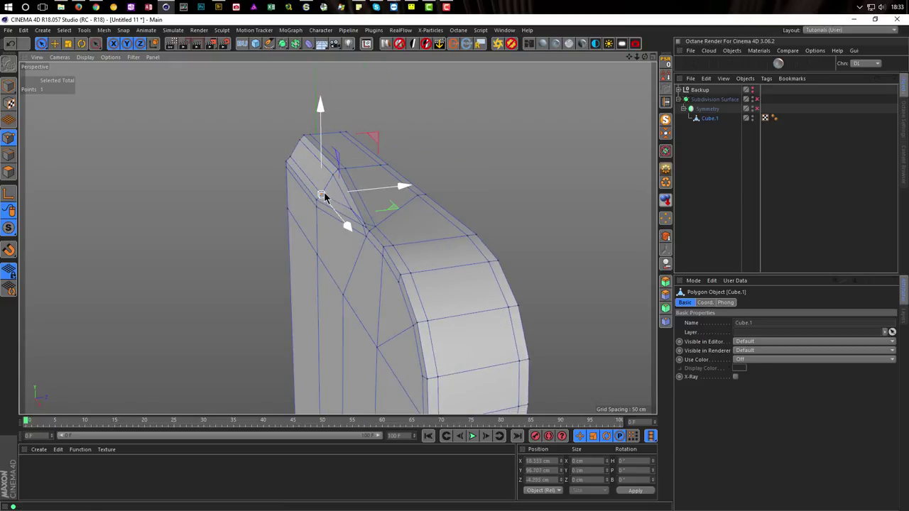
shift+click(291, 155)
middle_click(299, 239)
middle_click(252, 318)
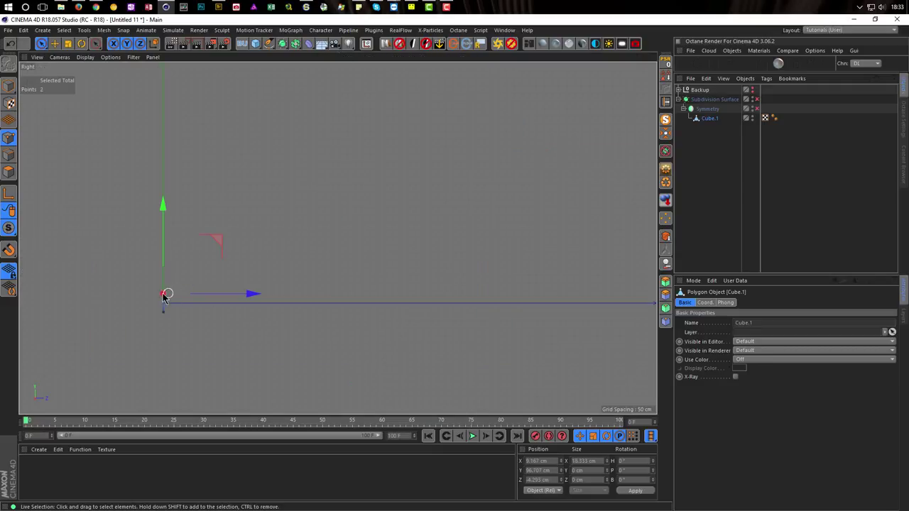
alt+right_drag(159, 294, 448, 286)
alt+middle_drag(337, 237, 342, 318)
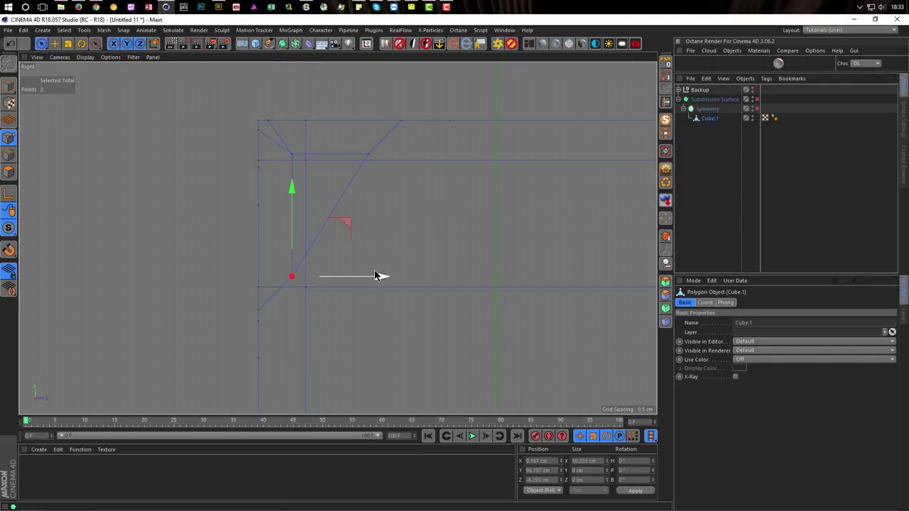
drag(377, 277, 371, 277)
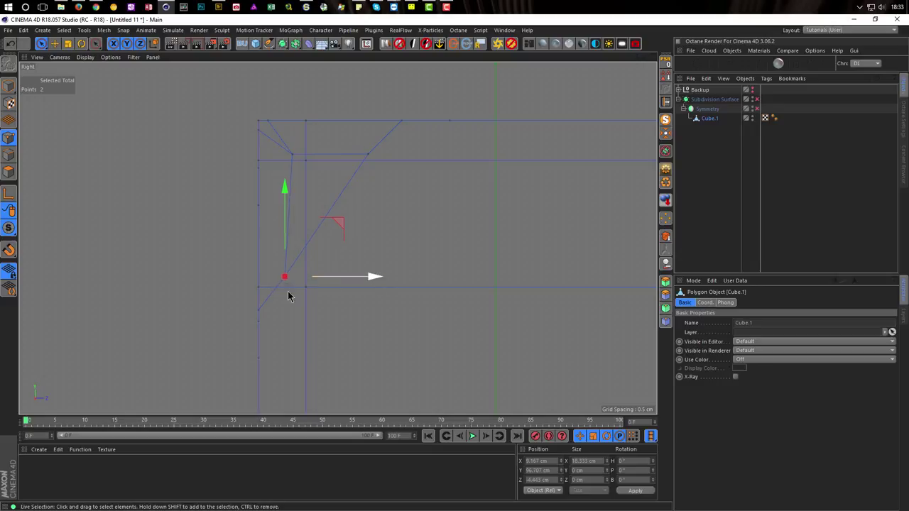
Turn off Only Select Visible Elements, then select the two inner points at the notch's upper edge and move them to about Z -2.525 cm
click(372, 154)
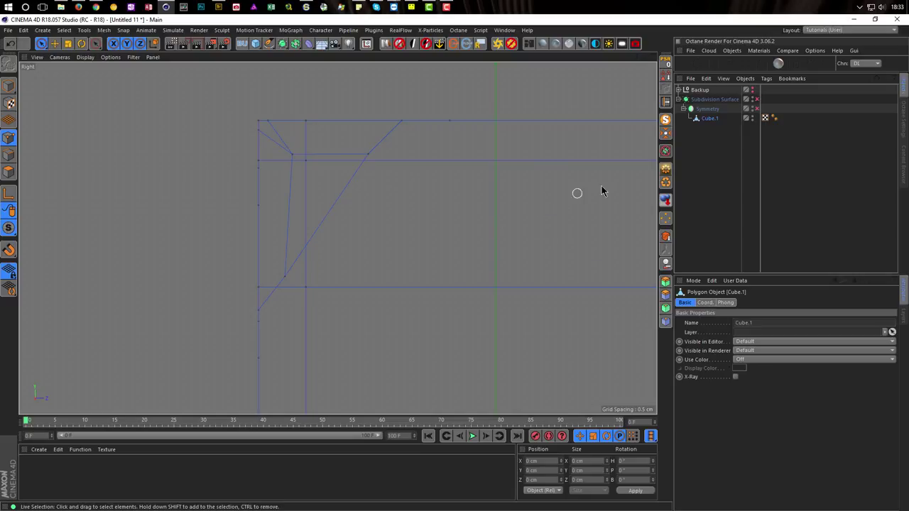
click(41, 43)
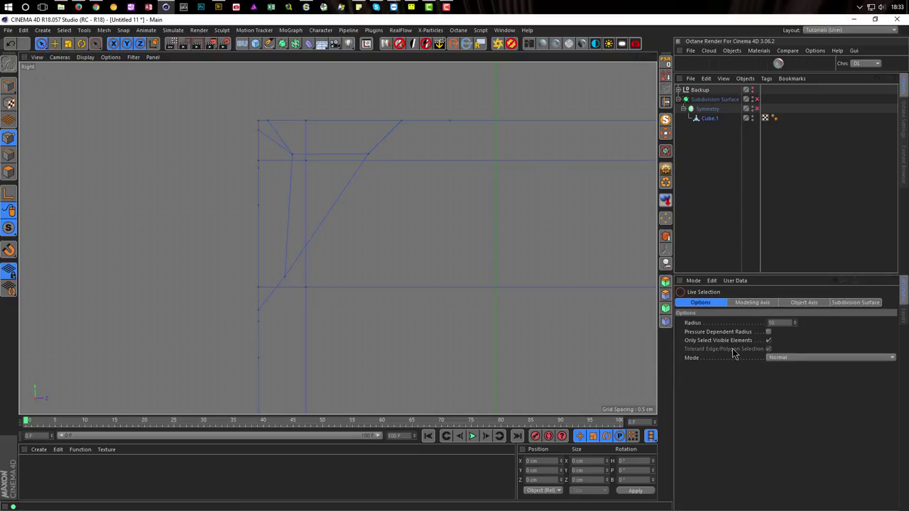
click(767, 341)
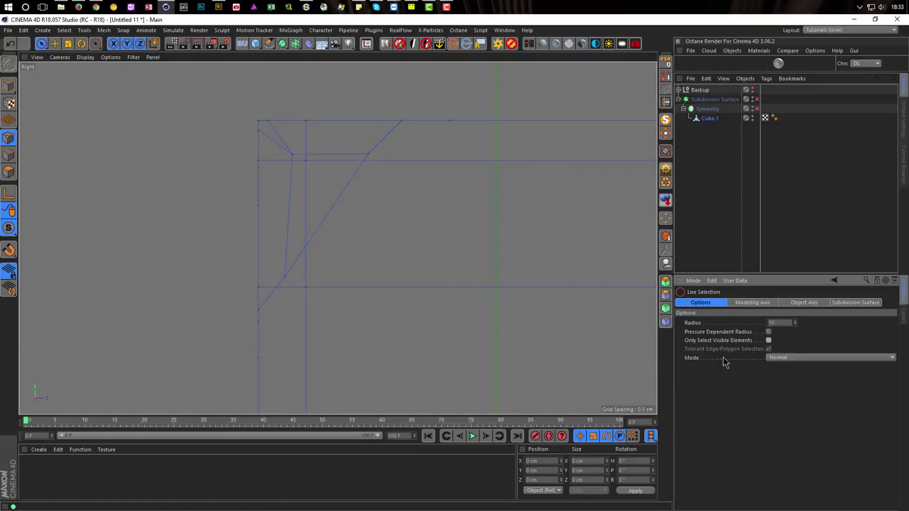
click(367, 153)
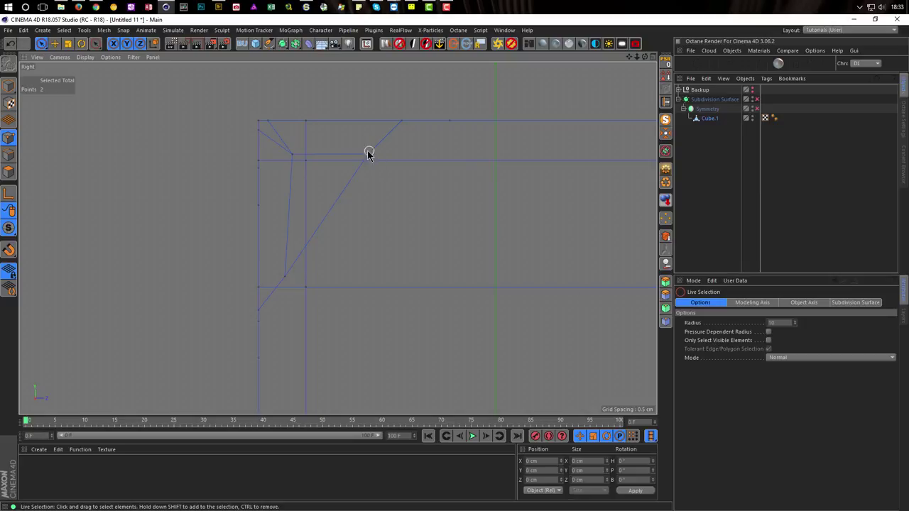
drag(458, 158, 466, 157)
Restore Only Select Visible Elements, then select the six points along the notch's lower edge and lower them to about Y 93.464 cm
middle_click(424, 209)
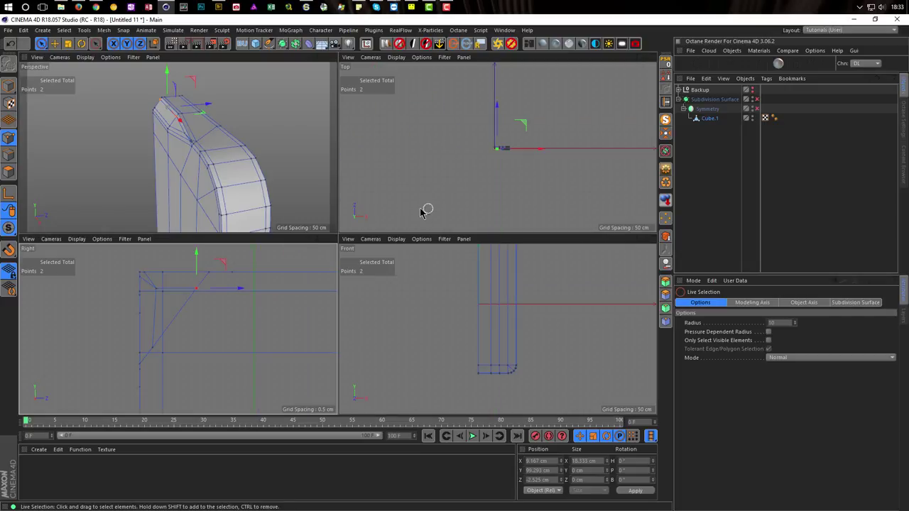
middle_click(284, 177)
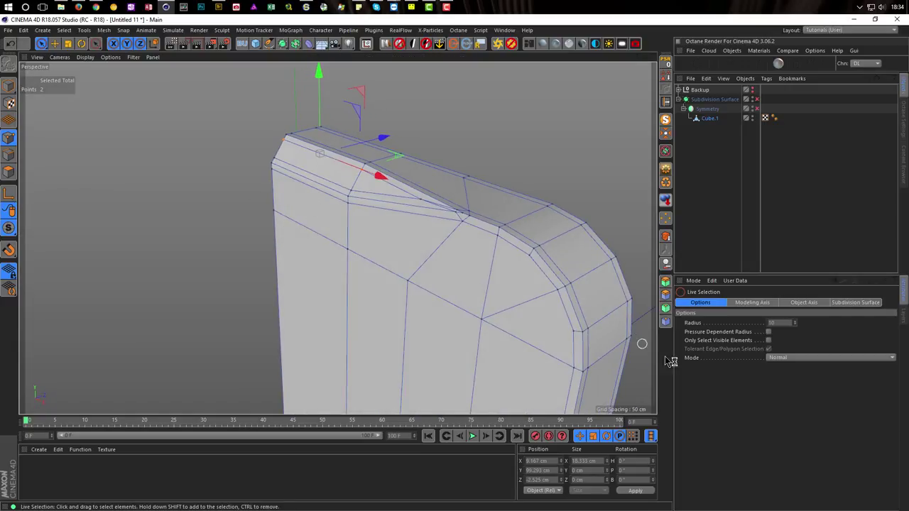
click(768, 340)
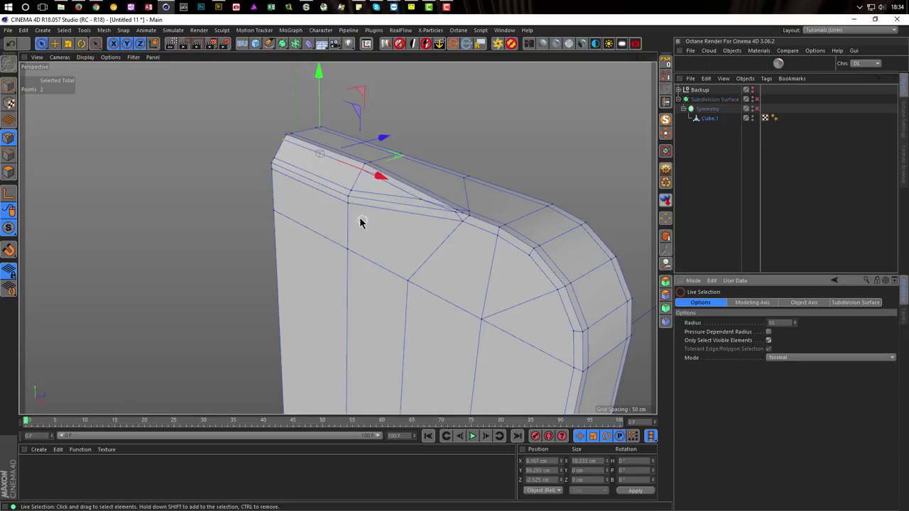
mouse_move(357, 212)
alt+mouse_down()
mouse_move(381, 216)
mouse_move(369, 215)
alt+mouse_up()
shift+click(349, 196)
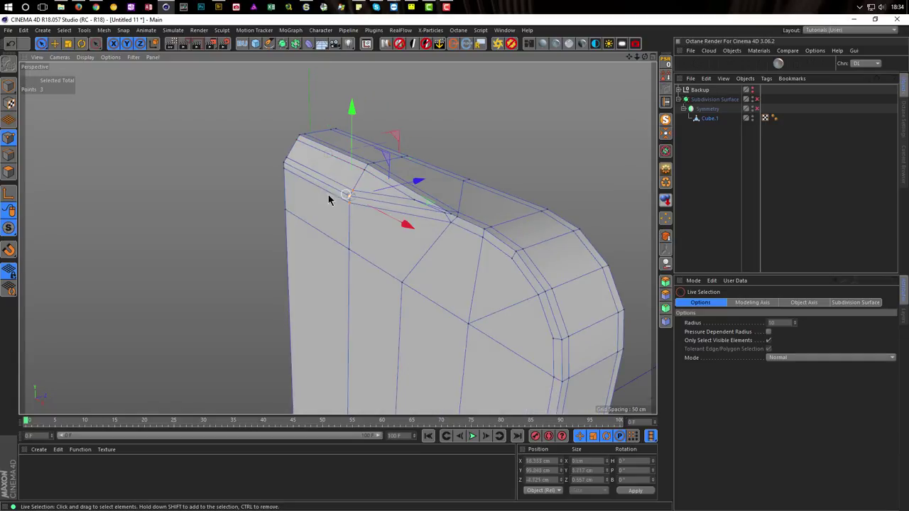
shift+click(288, 159)
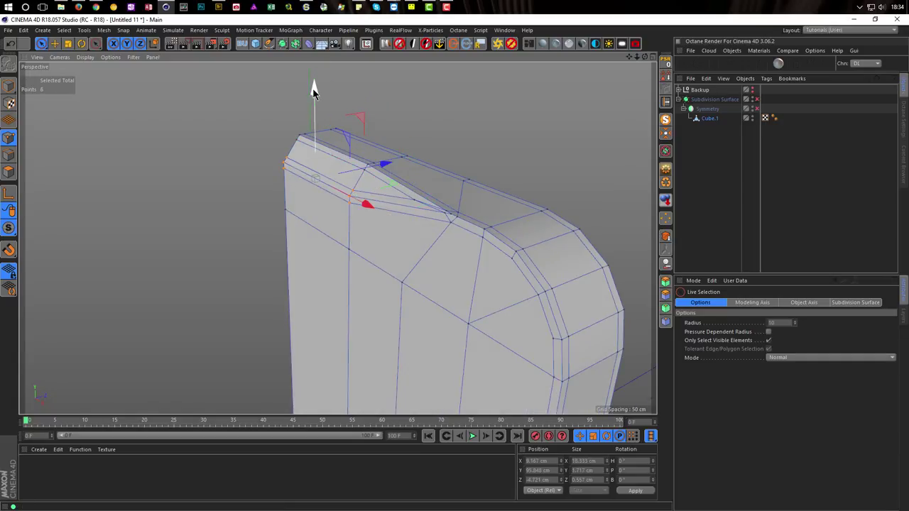
drag(313, 90, 308, 110)
In the Right view, turn off Only Select Visible Elements, then select the two inner points at the notch's lower edge and move them to about Z -4.67 cm
middle_click(309, 203)
middle_click(219, 323)
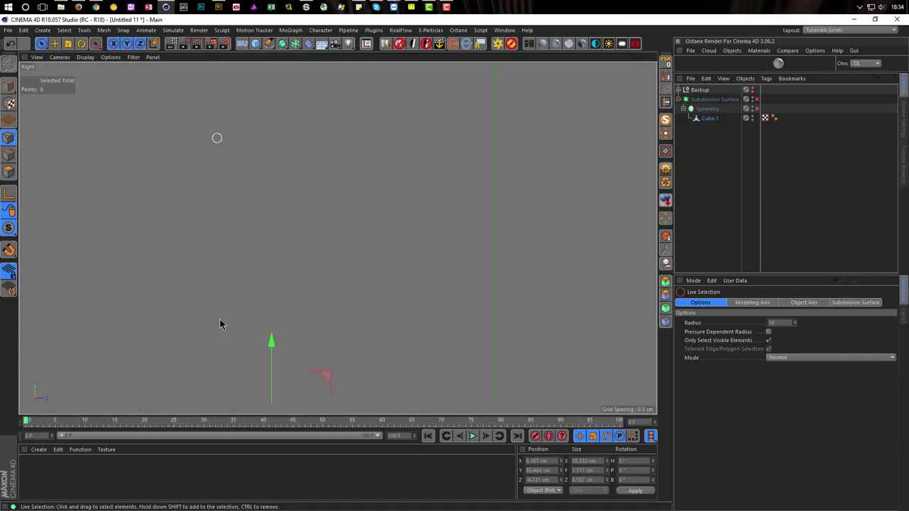
alt+middle_drag(250, 390, 282, 258)
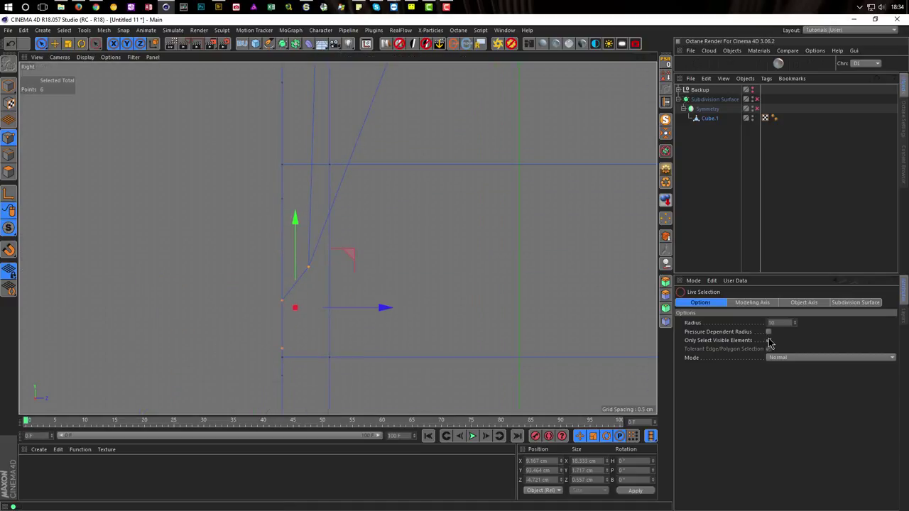
click(311, 267)
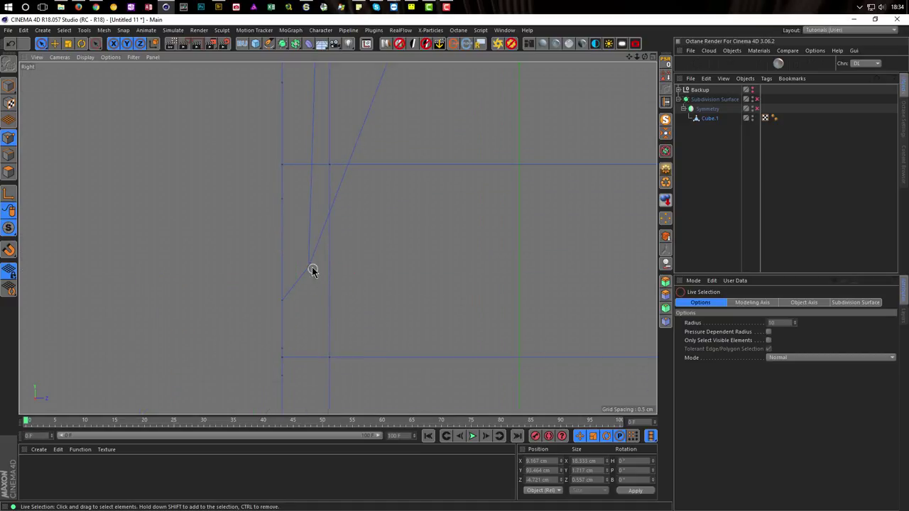
drag(399, 268, 388, 273)
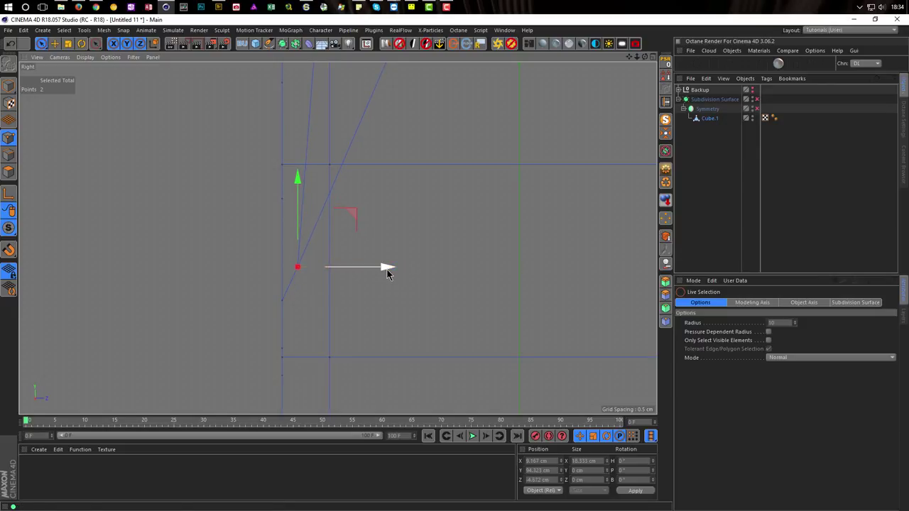
Shift the two inner points at the notch's upper edge slightly toward the back along Z, then deselect them and restore Only Select Visible Elements in Perspective
scroll(377, 235, down, 4)
scroll(377, 231, up, 3)
click(365, 225)
drag(453, 226, 458, 226)
scroll(400, 262, down, 4)
click(300, 292)
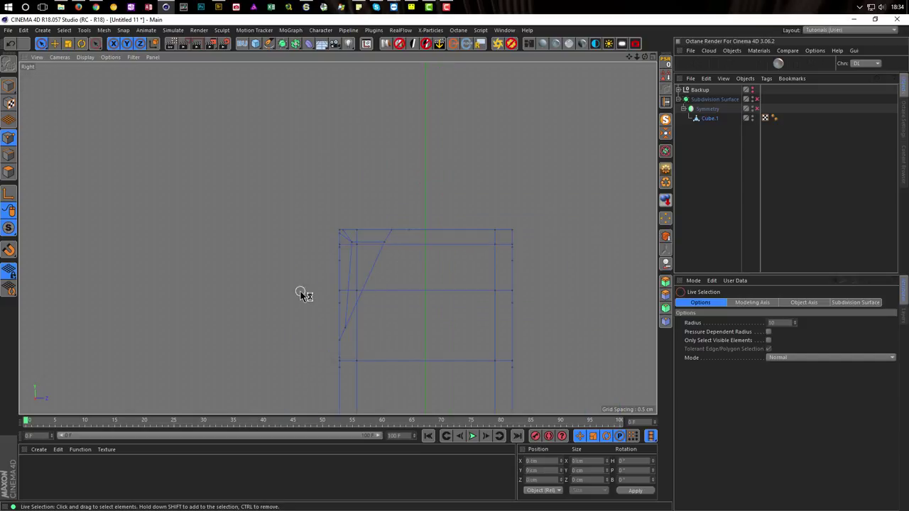
middle_click(250, 198)
middle_click(284, 210)
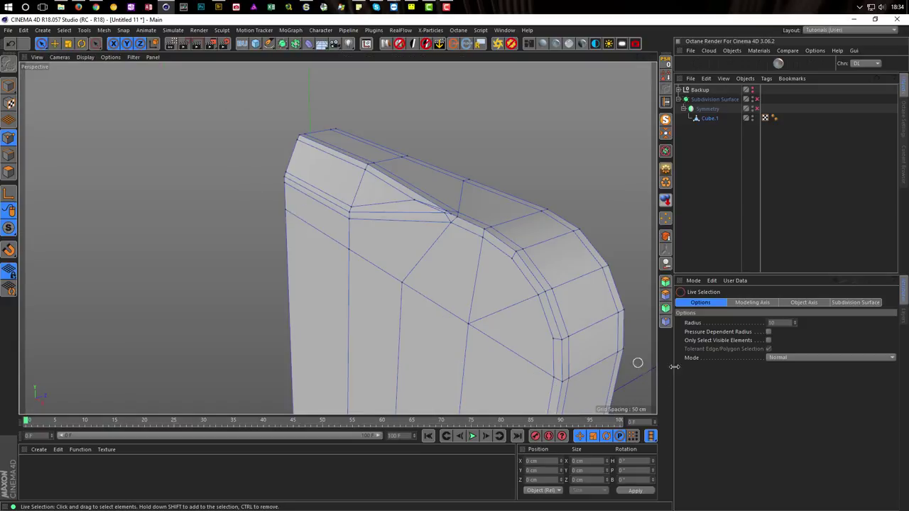
click(768, 340)
Enable Subdivision Surface and Symmetry, switch to Model mode and isoparm display, and check the smoothed notch and body
scroll(385, 289, down, 6)
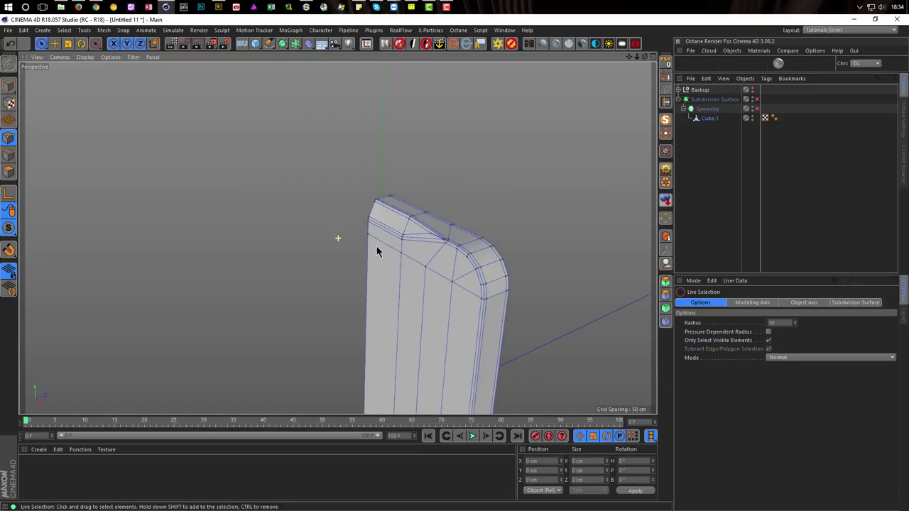
alt+middle_drag(367, 233, 352, 211)
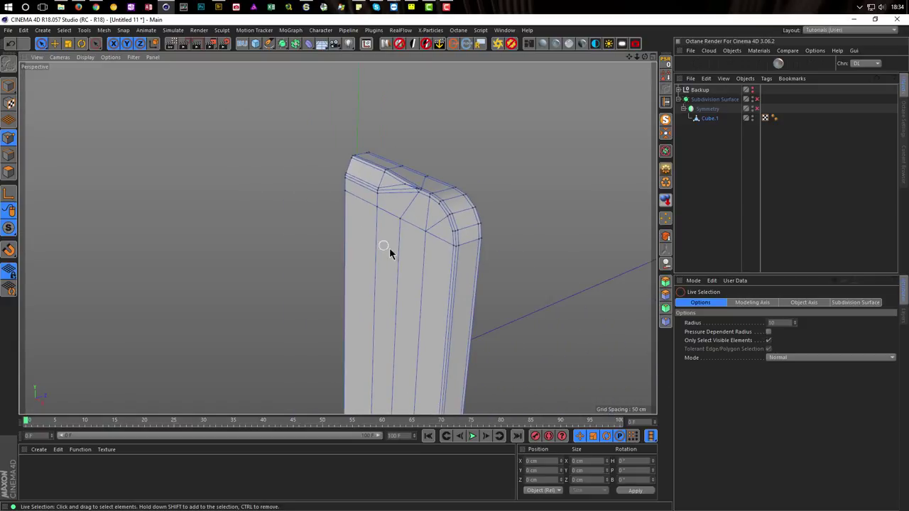
click(756, 99)
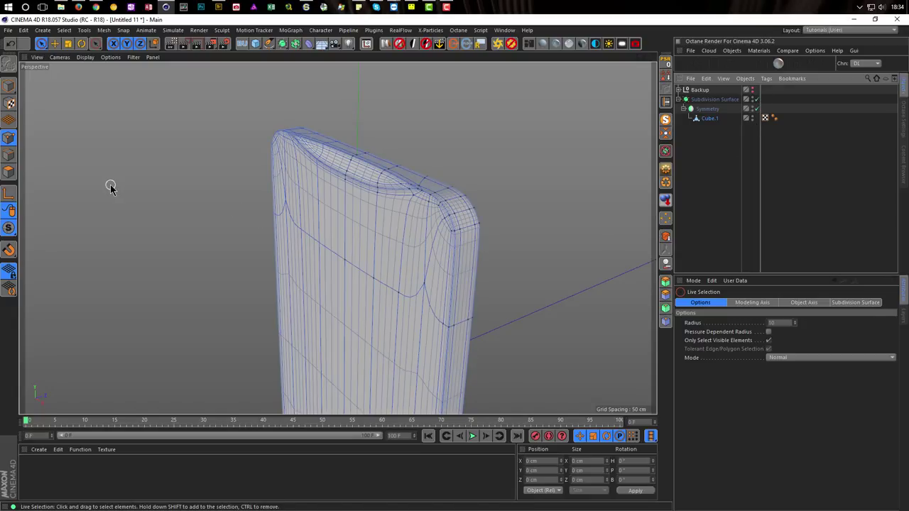
click(8, 85)
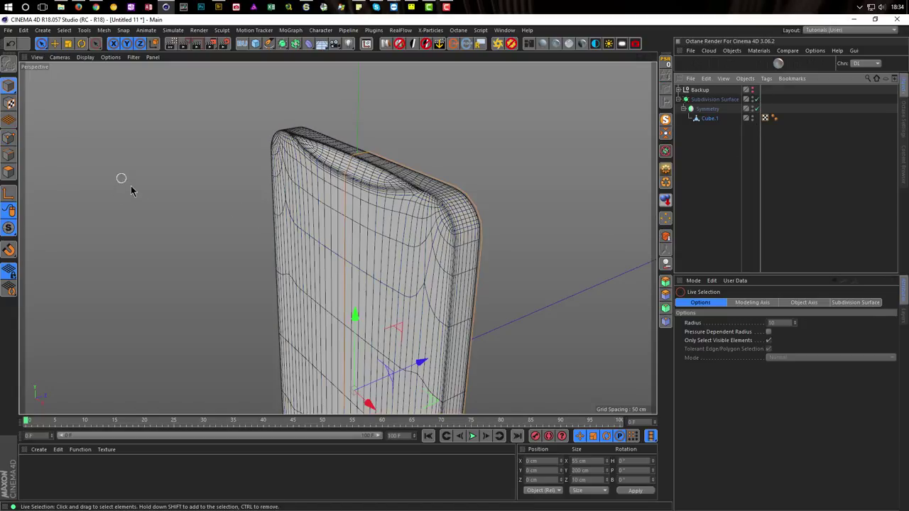
key(n)
key(i)
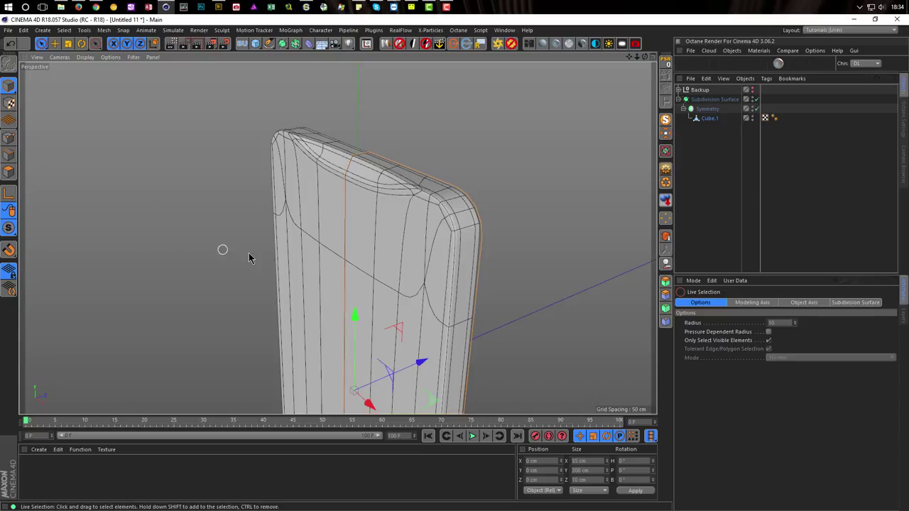
alt+right_drag(351, 283, 264, 298)
alt+middle_drag(314, 287, 349, 198)
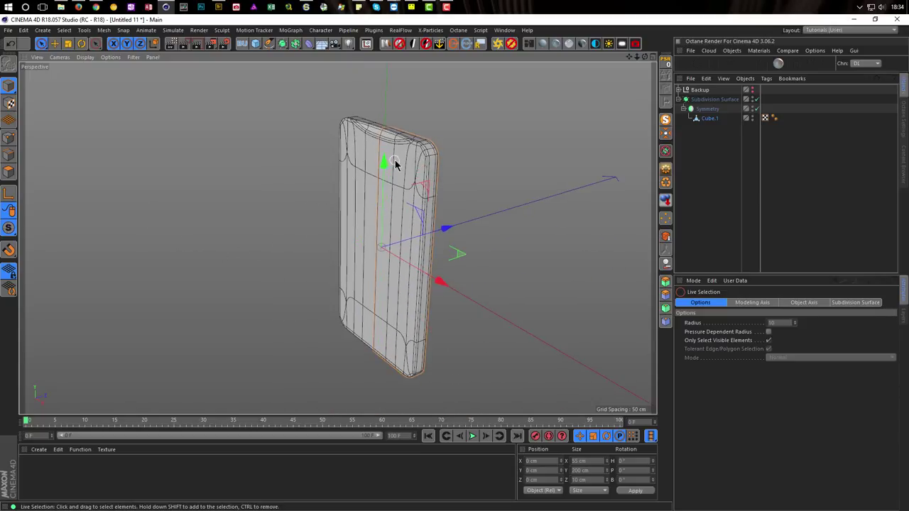
scroll(426, 159, up, 2)
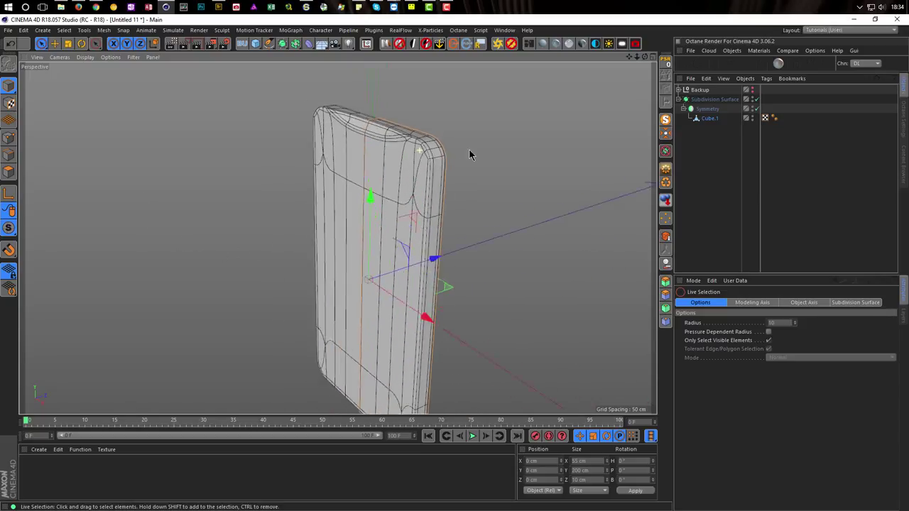
scroll(486, 157, up, 1)
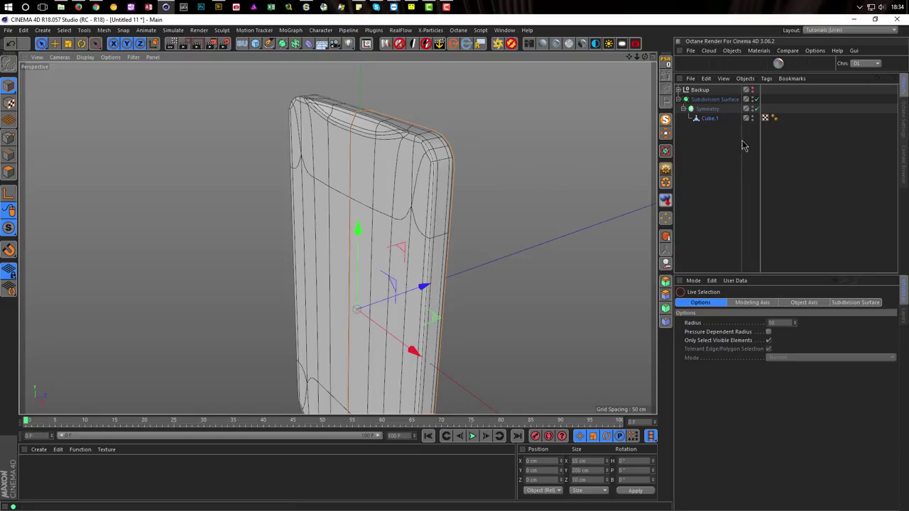
Disable Subdivision Surface and Symmetry, then ring-select the long vertical edges around the middle of Cube.1 in Edge mode
click(756, 99)
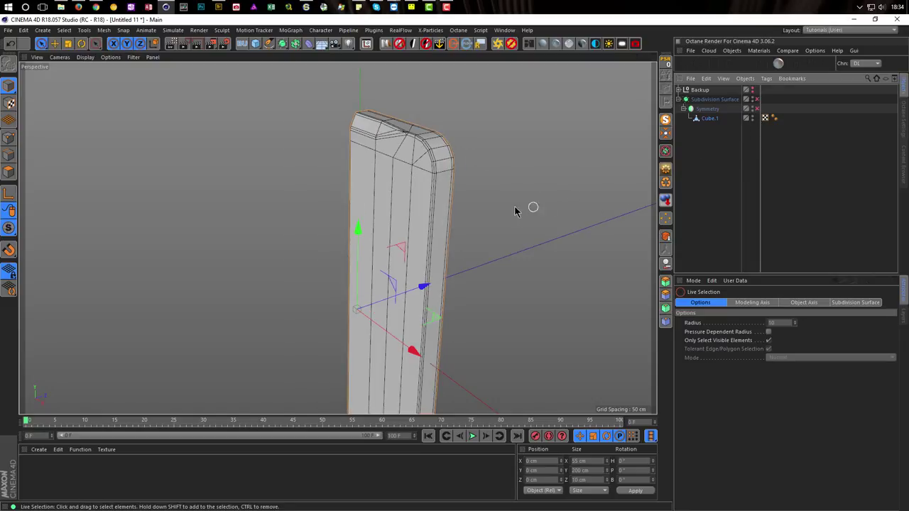
alt+middle_drag(402, 162, 371, 148)
click(712, 119)
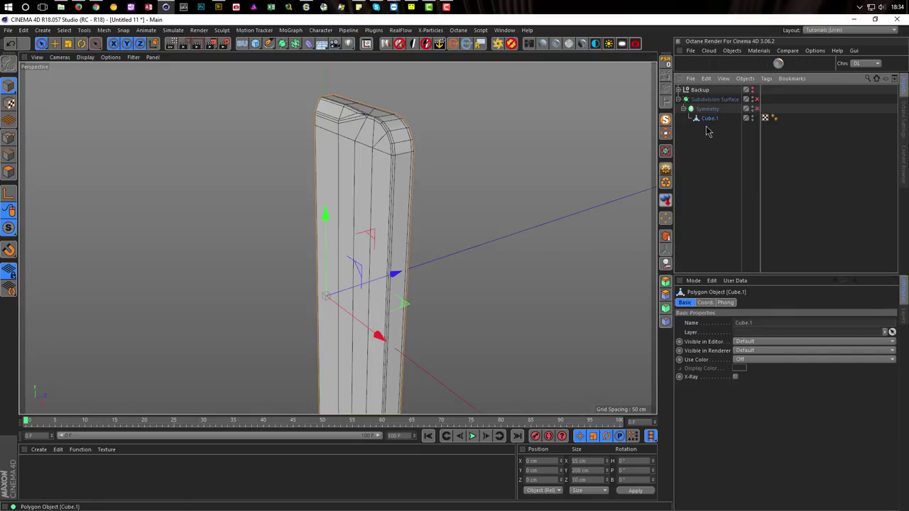
click(9, 154)
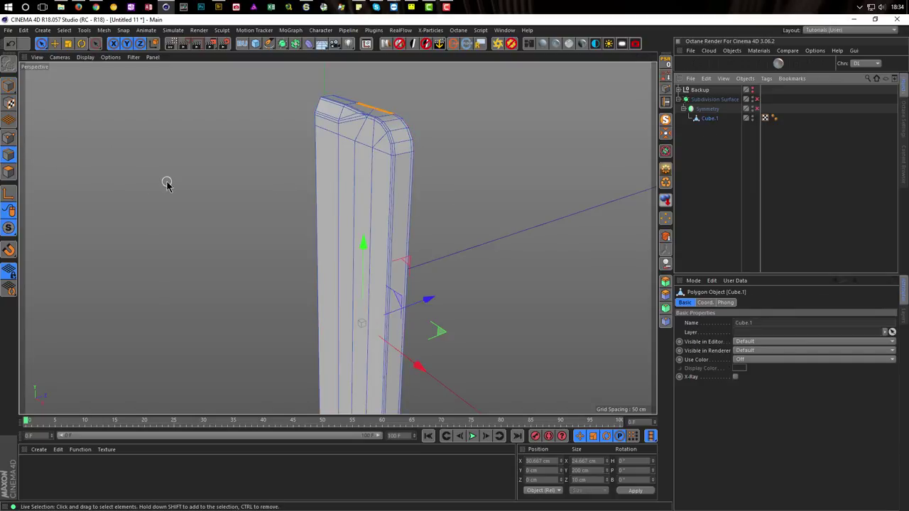
right_click(167, 184)
click(188, 204)
click(329, 230)
alt+middle_drag(343, 272, 337, 237)
alt+drag(400, 183, 372, 187)
alt+right_drag(363, 190, 322, 203)
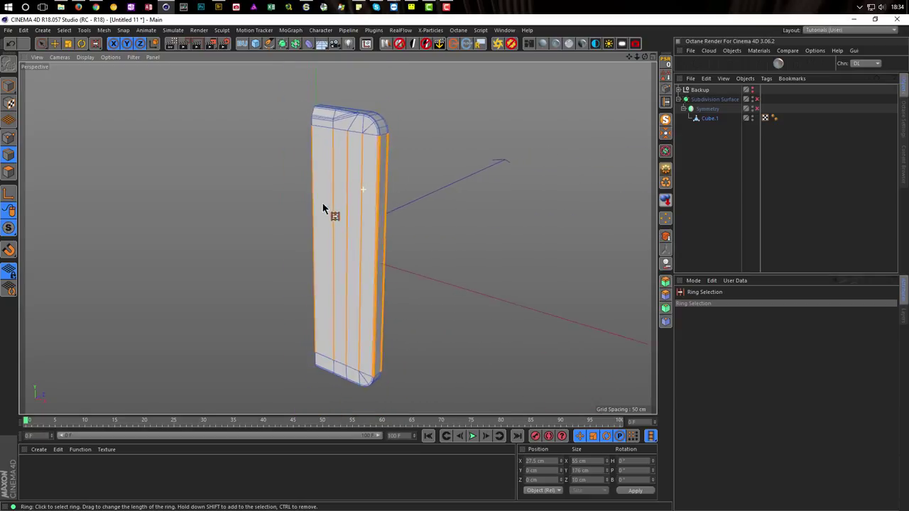
alt+drag(321, 209, 398, 229)
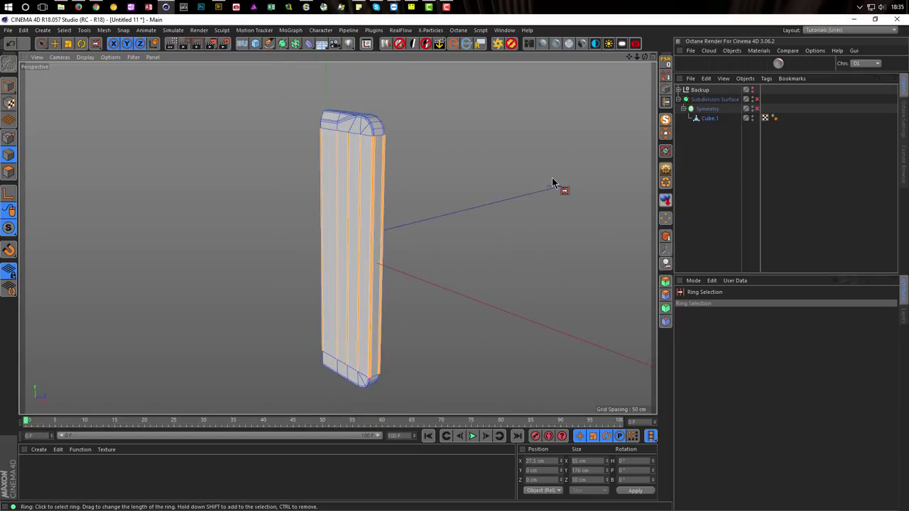
Connect the selected edge ring three times in succession to divide the body's middle with seven evenly spaced horizontal edge loops
key(m)
key(m)
key(m)
key(m)
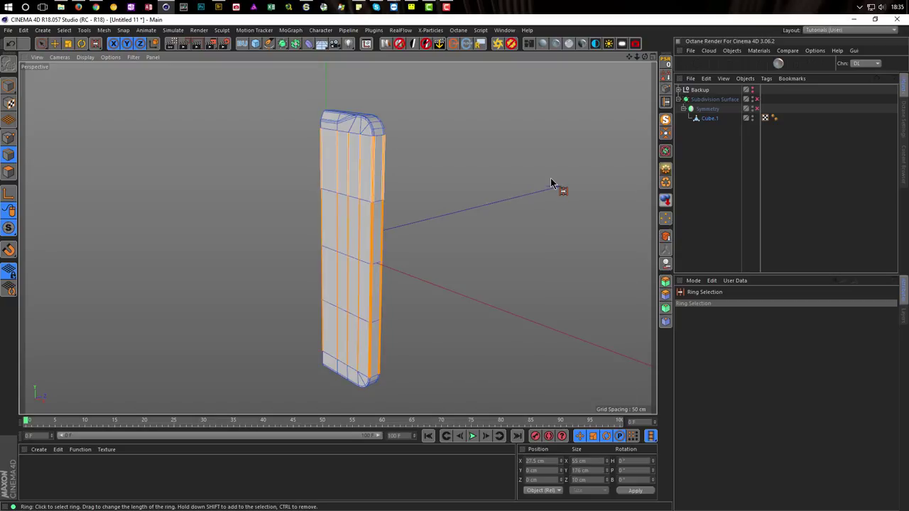
right_click(551, 183)
click(553, 185)
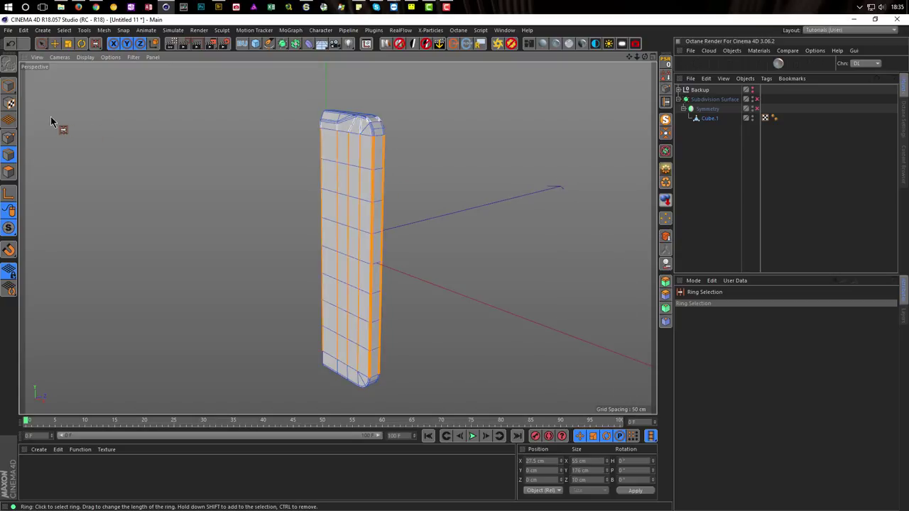
Return to Model mode, re-enable Symmetry and Subdivision Surface, and check the smoothed body in a viewport render
click(9, 86)
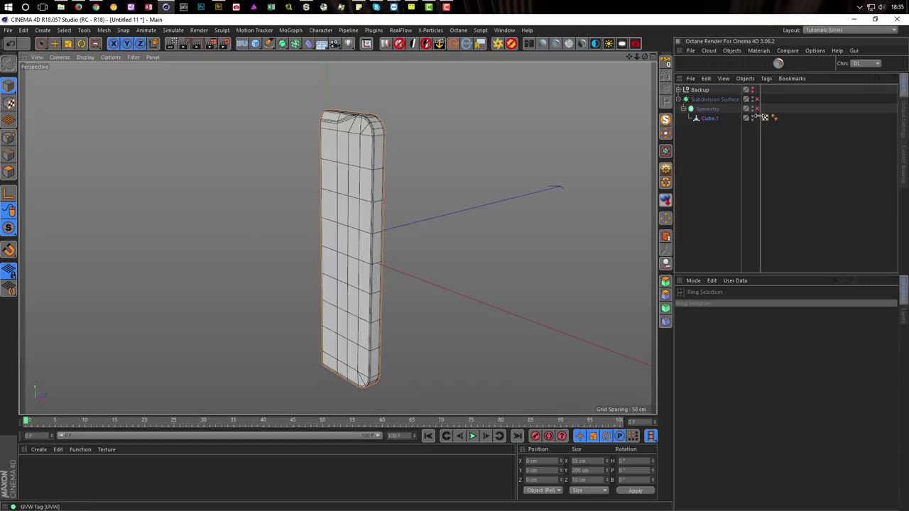
click(757, 109)
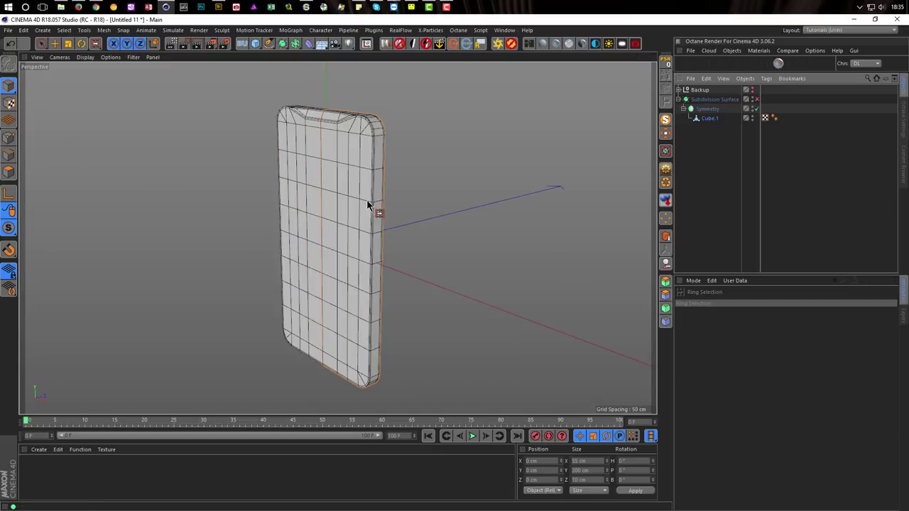
click(756, 99)
alt+drag(459, 234, 391, 178)
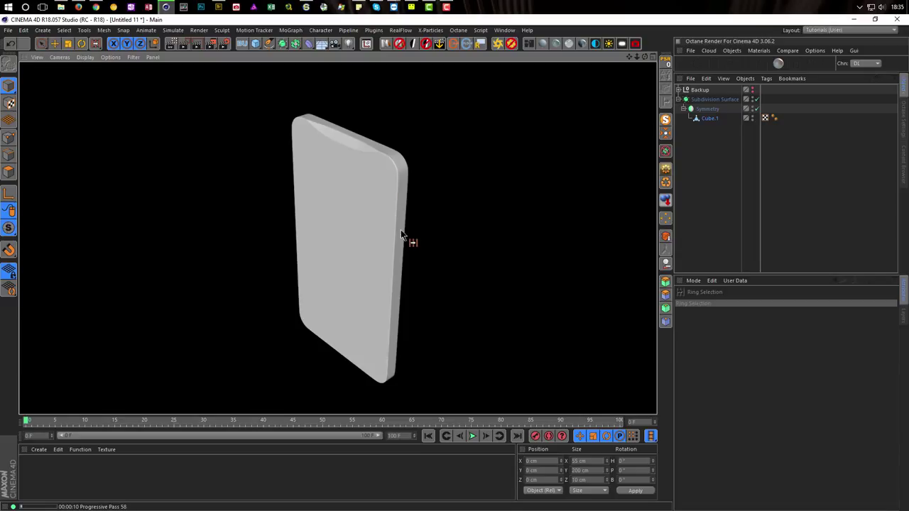
alt+drag(373, 218, 312, 205)
click(718, 157)
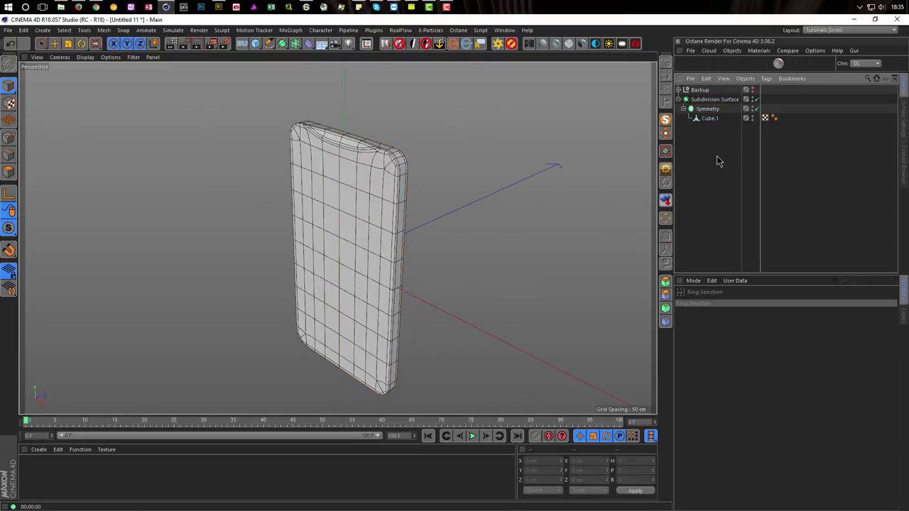